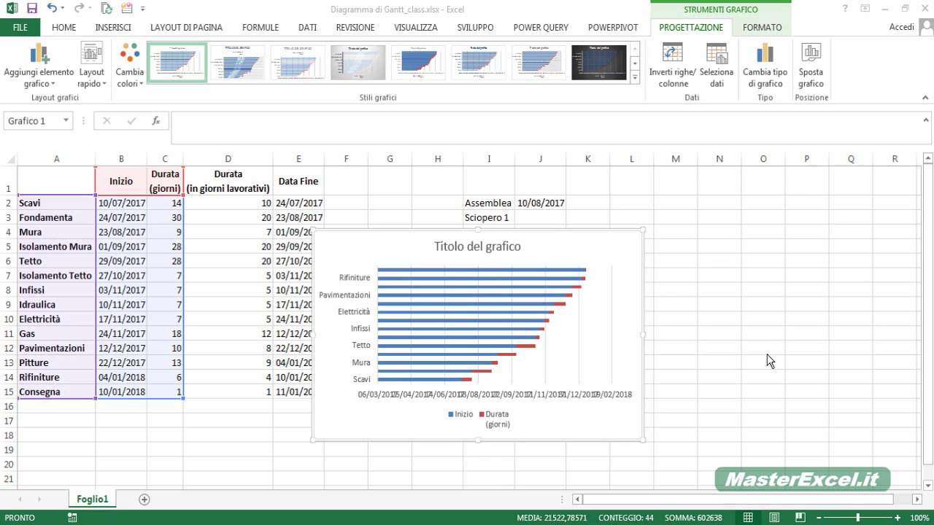
Step: Delete the chart's legend and its title
click(739, 279)
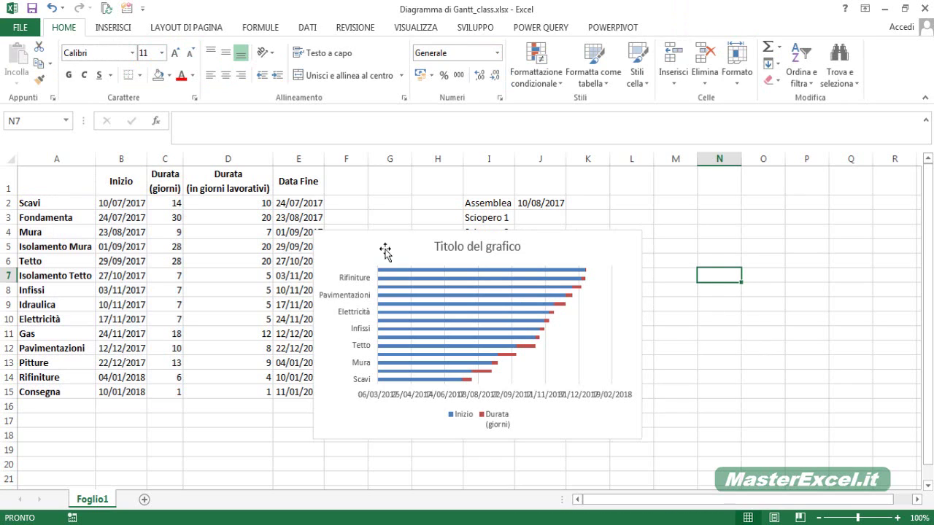
click(354, 247)
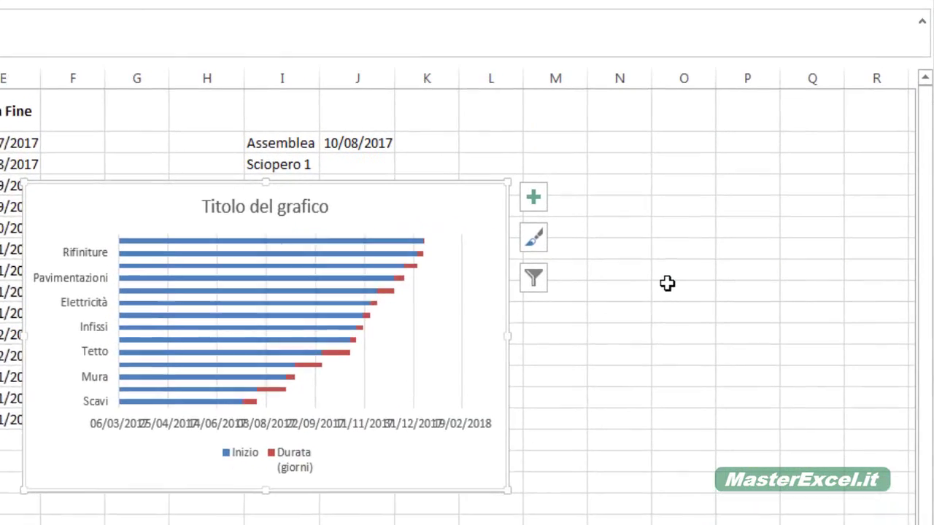
click(279, 469)
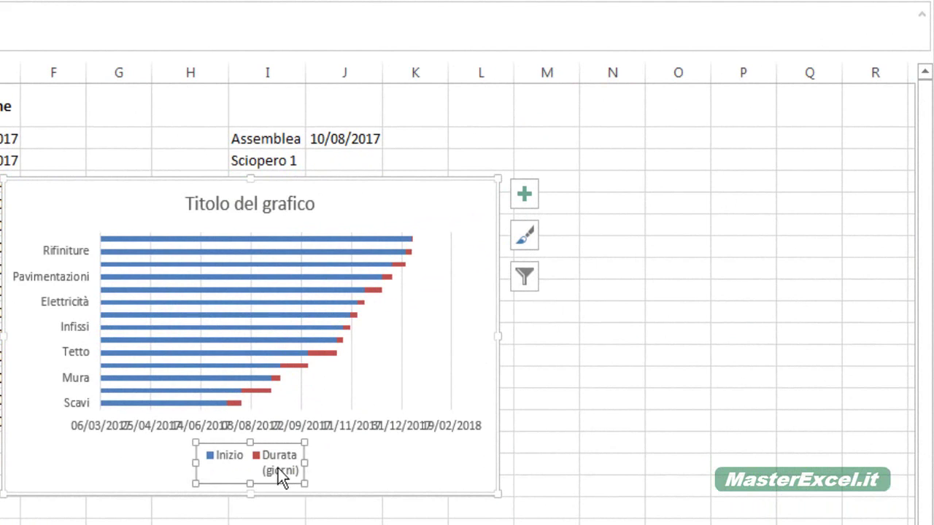
key(Delete)
click(265, 202)
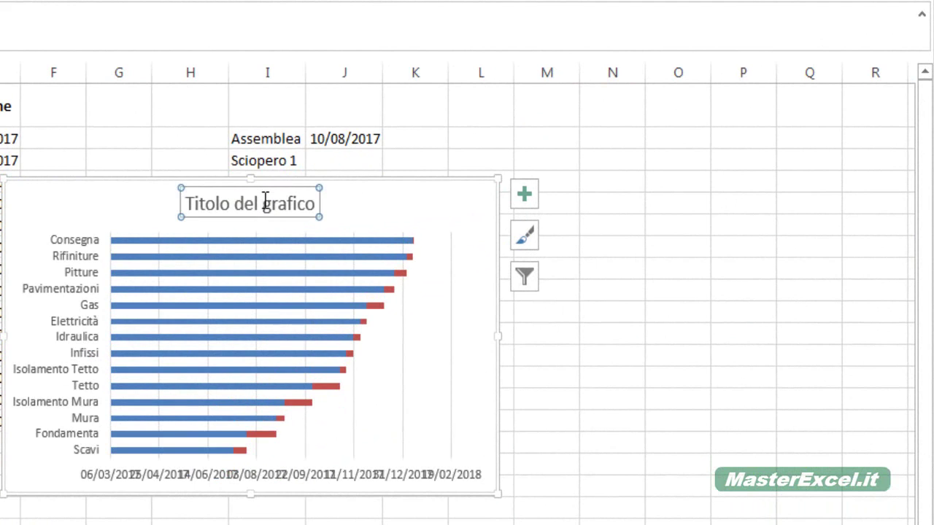
key(Delete)
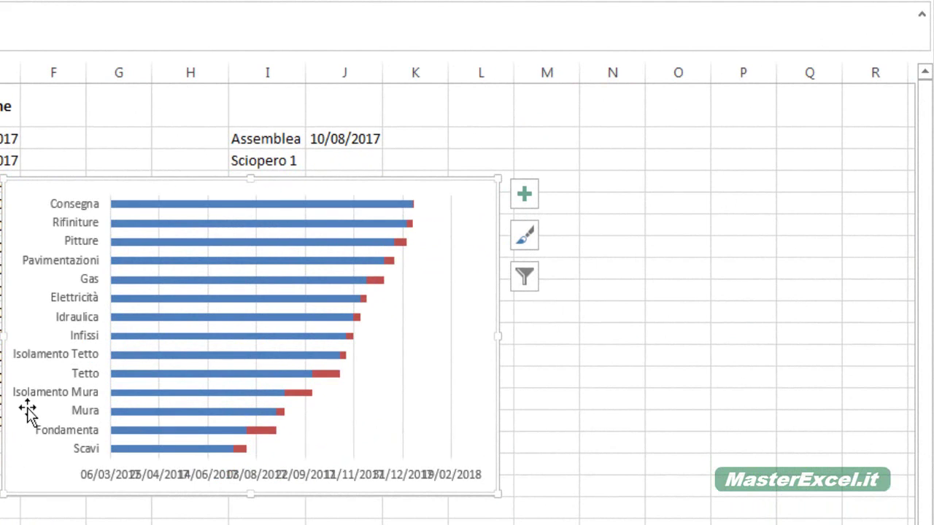
Step: Enlarge and reposition the chart so every task name shows, opening Formato area grafico
drag(5, 495, 0, 524)
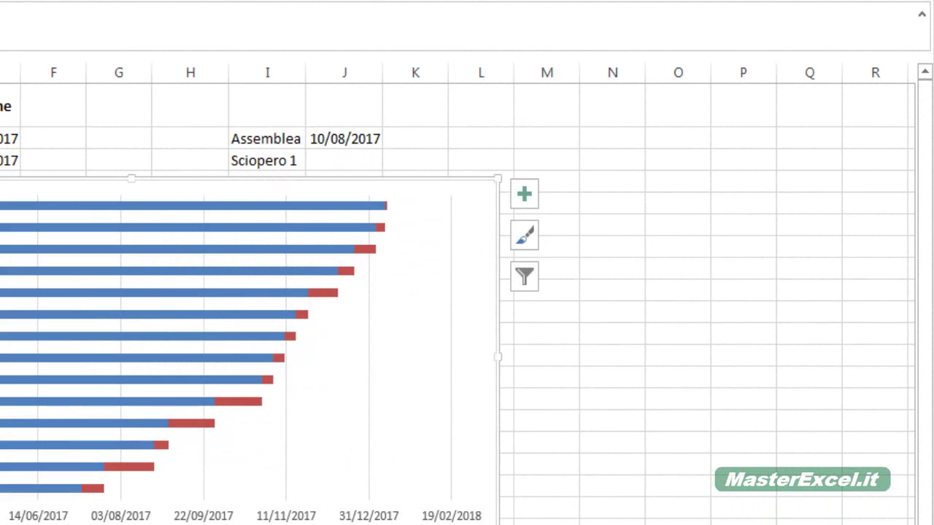
drag(39, 183, 39, 129)
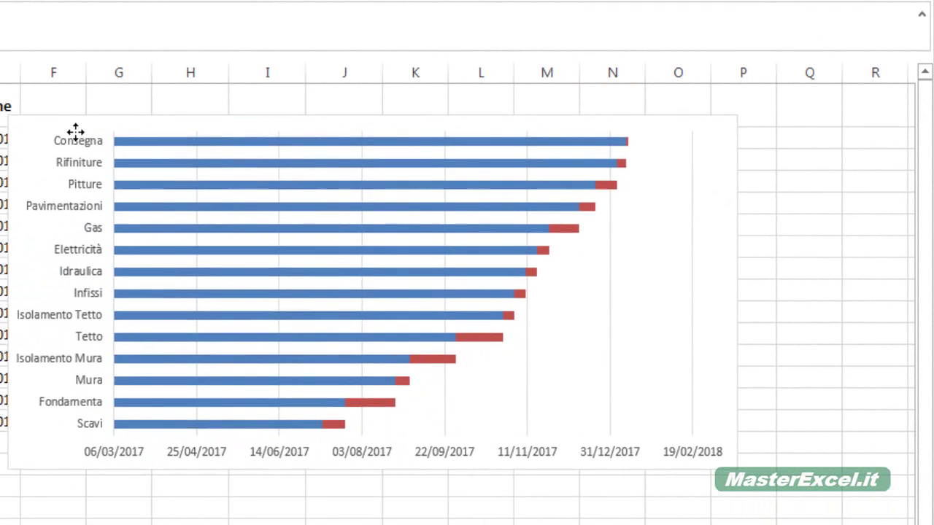
double_click(62, 425)
drag(46, 148, 0, 134)
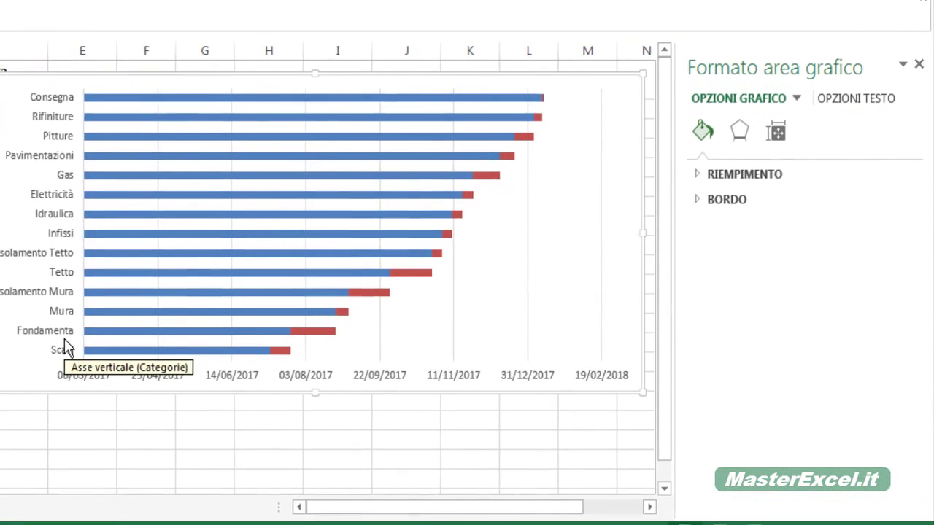
Step: Give the blue Inizio series a fill with 100% transparency so only the red duration bars show
click(445, 117)
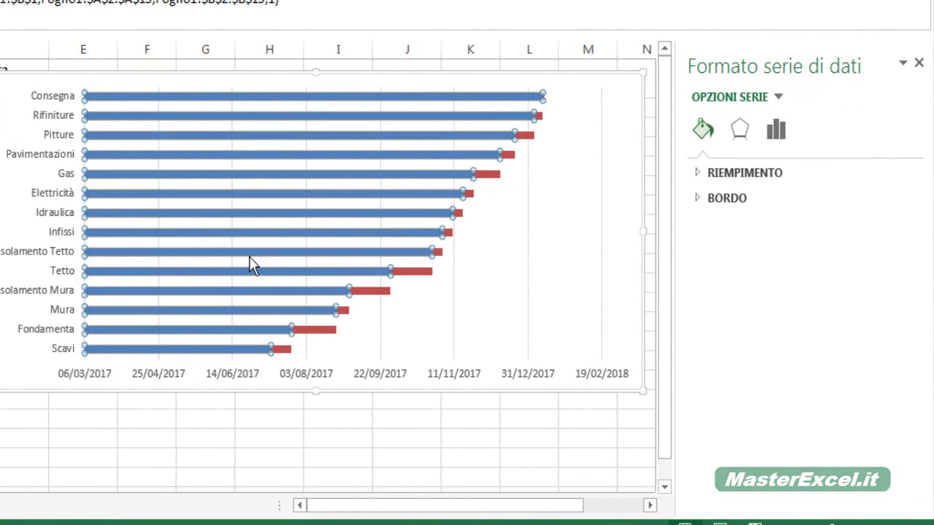
mouse_move(186, 358)
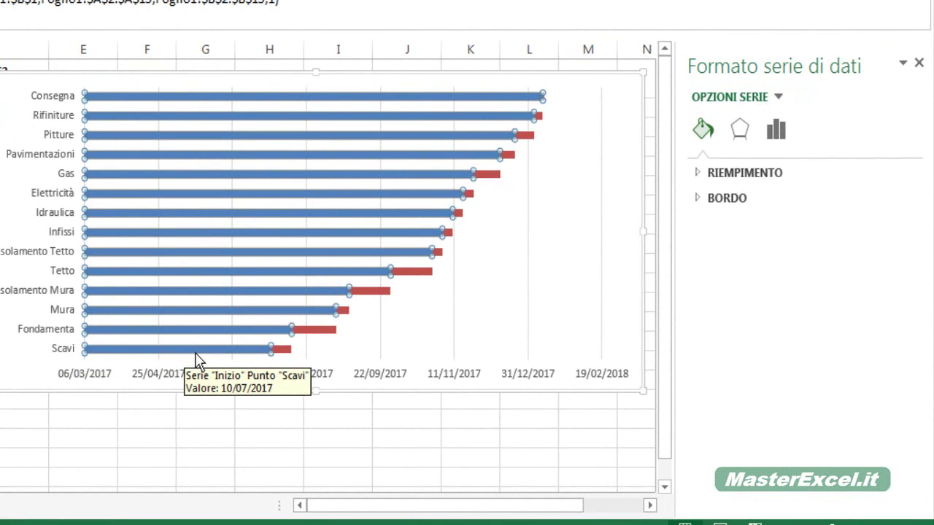
click(750, 175)
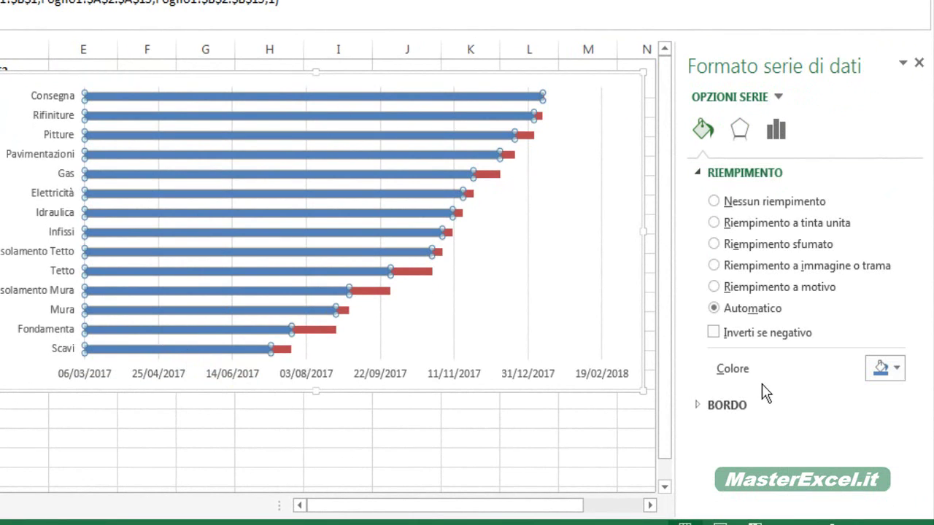
click(898, 370)
click(825, 343)
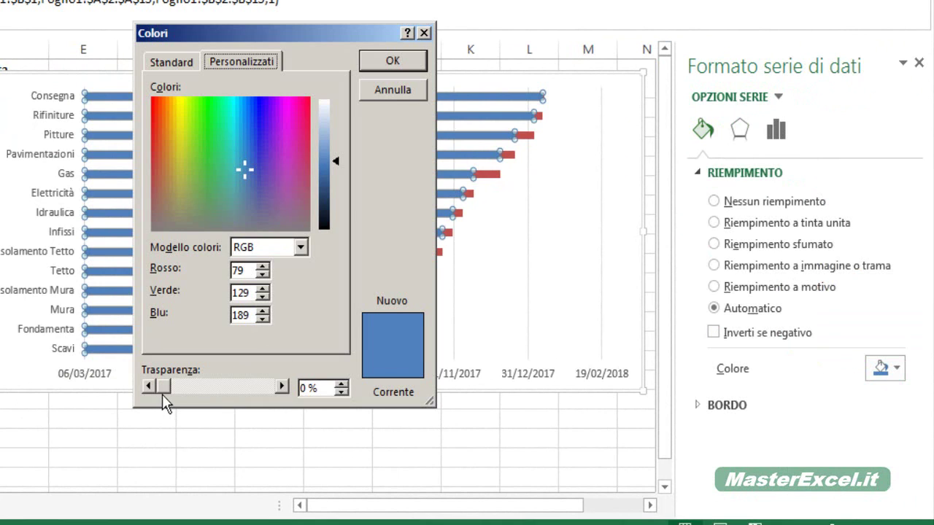
drag(161, 389, 274, 391)
click(412, 70)
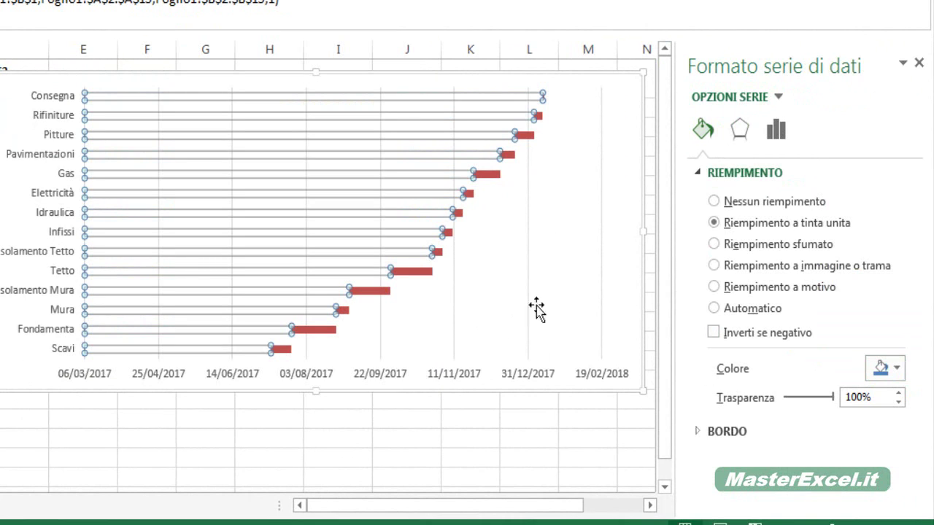
click(576, 263)
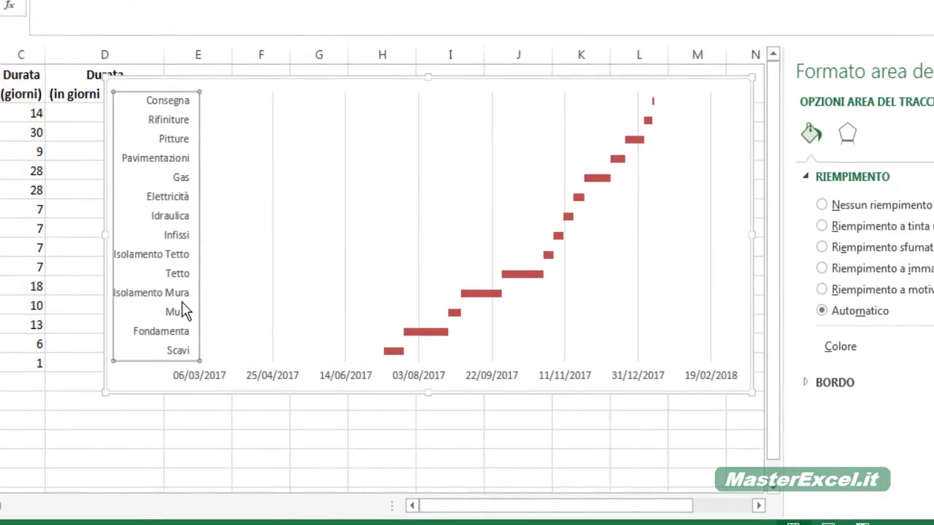
Step: Turn on Categorie in ordine inverso for the task axis and set the horizontal axis crossing to Alla categoria massima
click(394, 307)
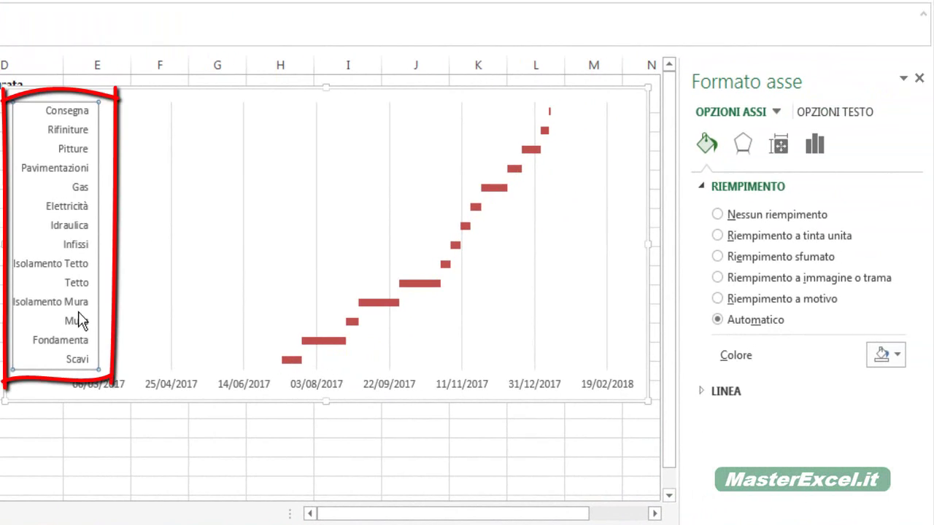
right_click(72, 228)
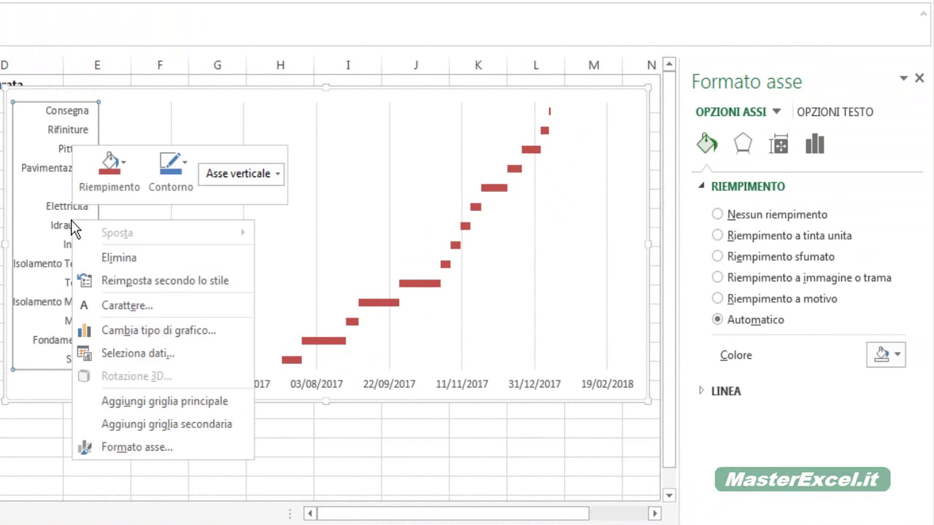
click(166, 447)
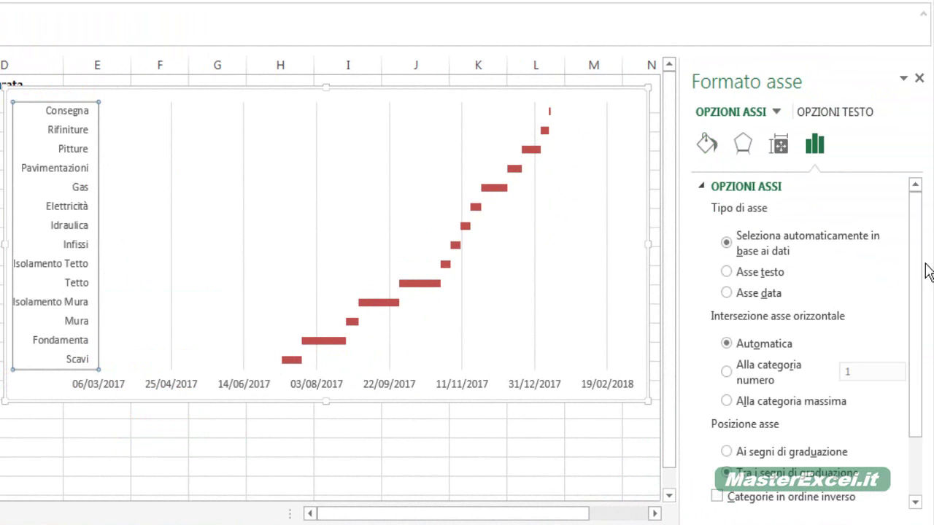
scroll(921, 272, down, 2)
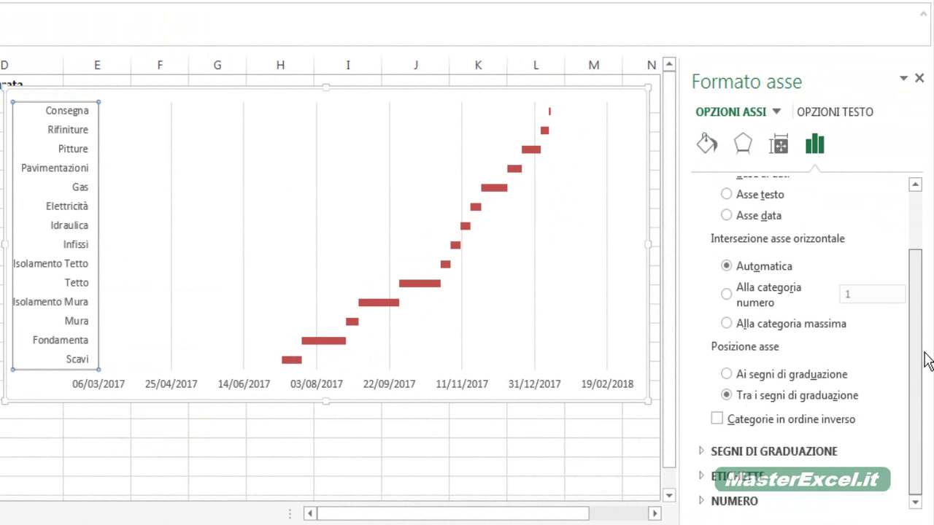
click(717, 419)
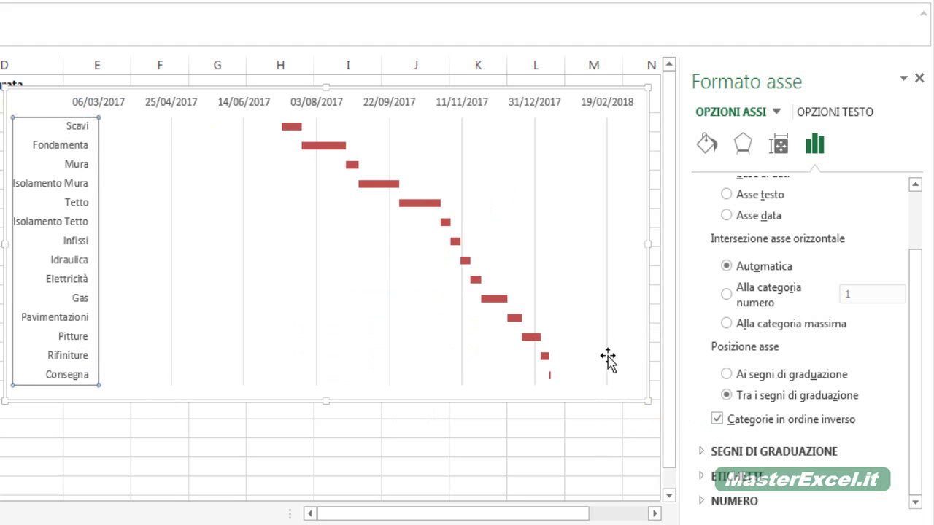
click(738, 326)
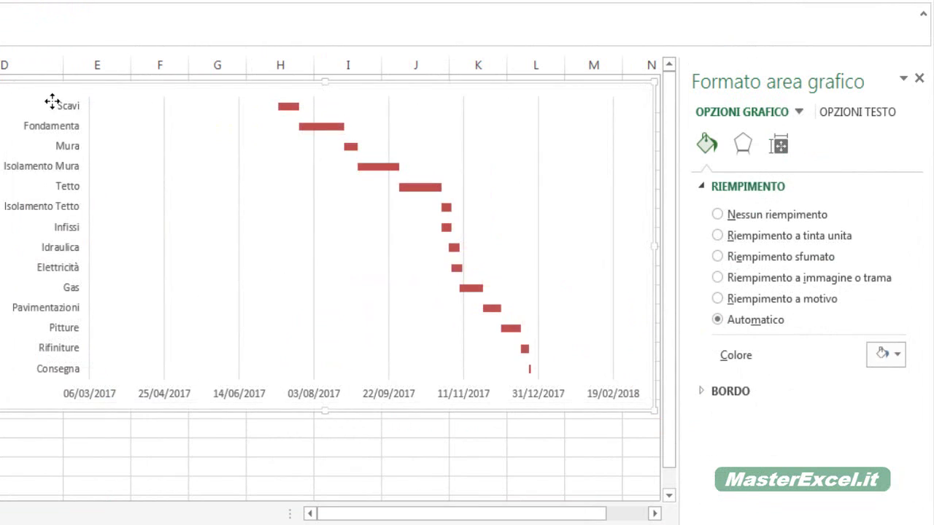
Step: Move the chart down to uncover the data and enter the Min and Max labels
drag(46, 96, 22, 194)
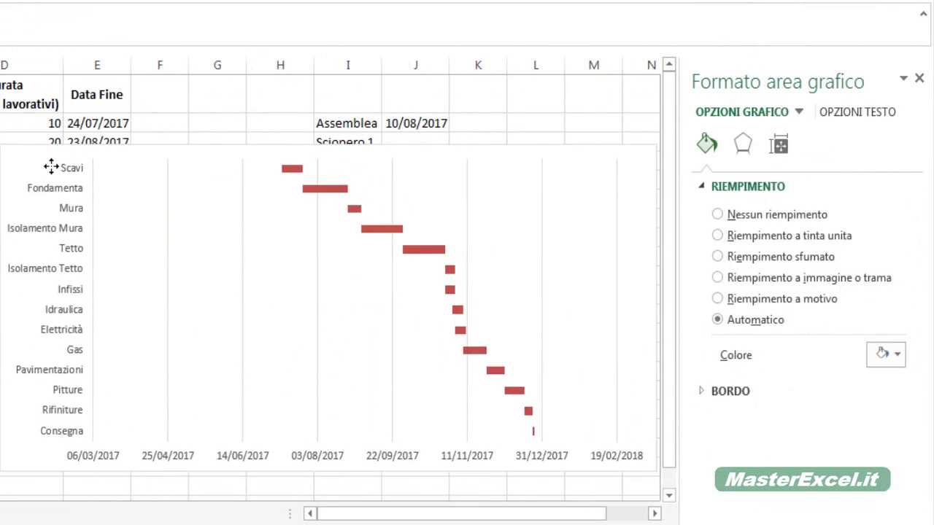
click(159, 119)
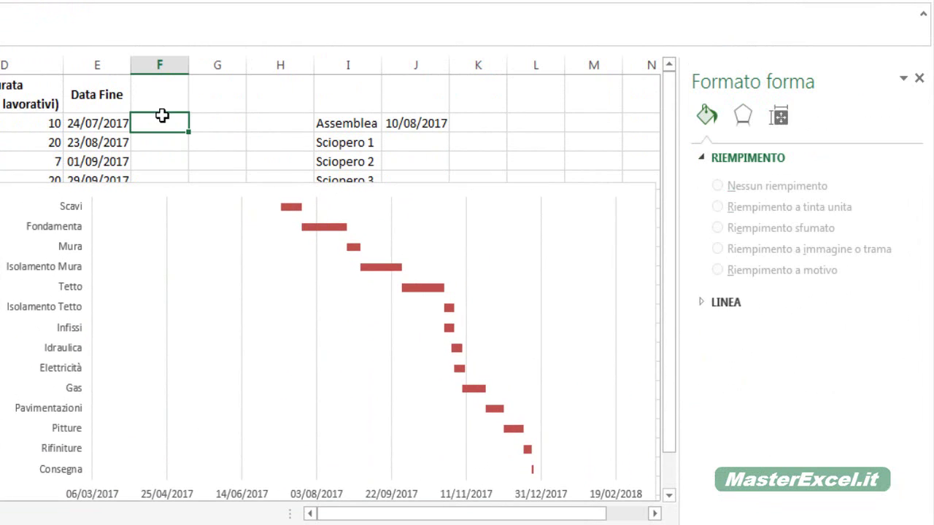
text(Min)
key(Return)
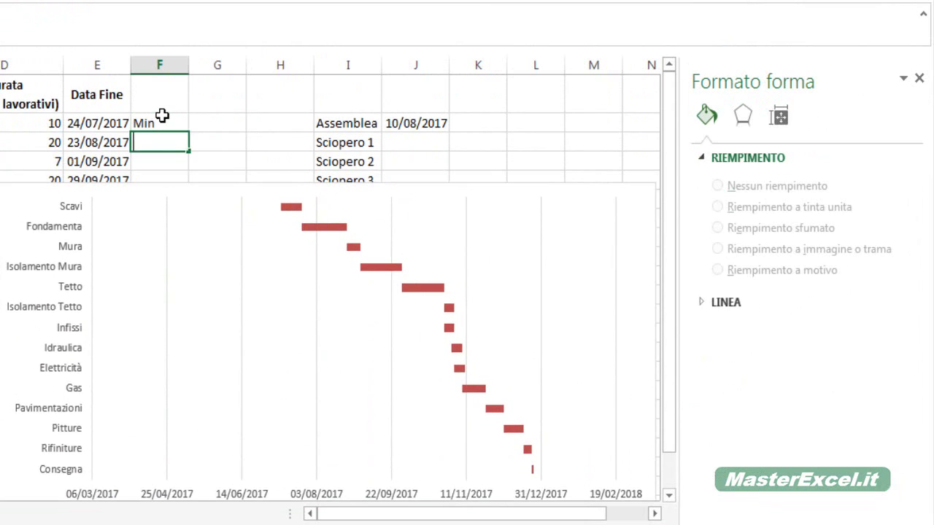
text(Max)
key(Return)
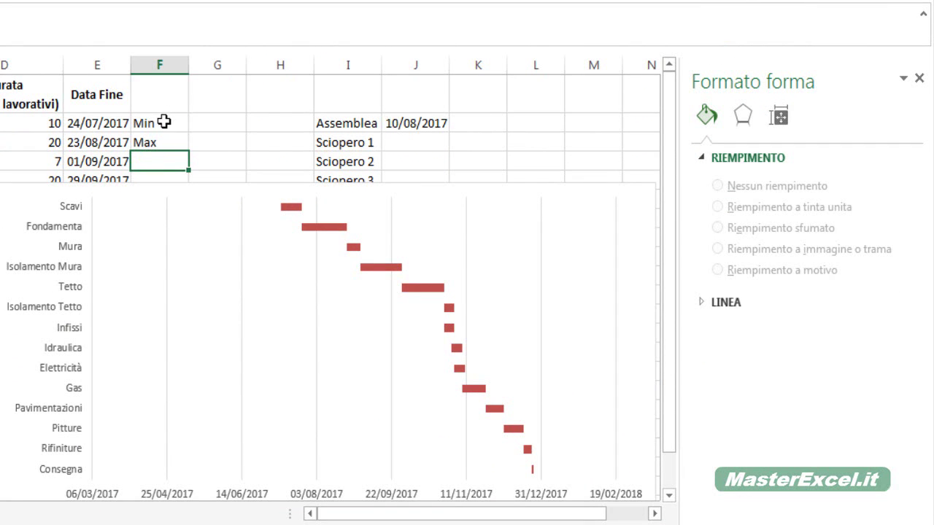
click(164, 122)
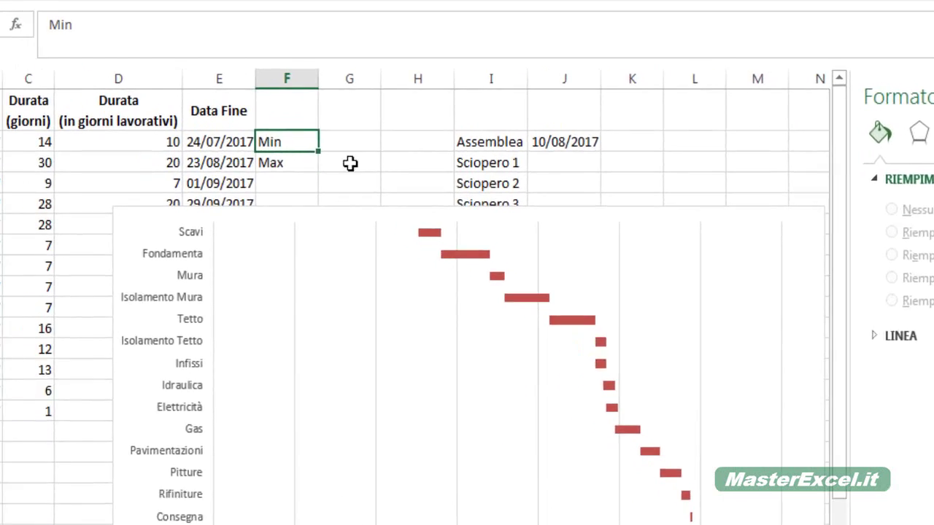
Step: Enter =MIN(B:B) beside Min and =MAX(E:E) beside Max, giving 42926 and 43095
click(217, 122)
text(=)
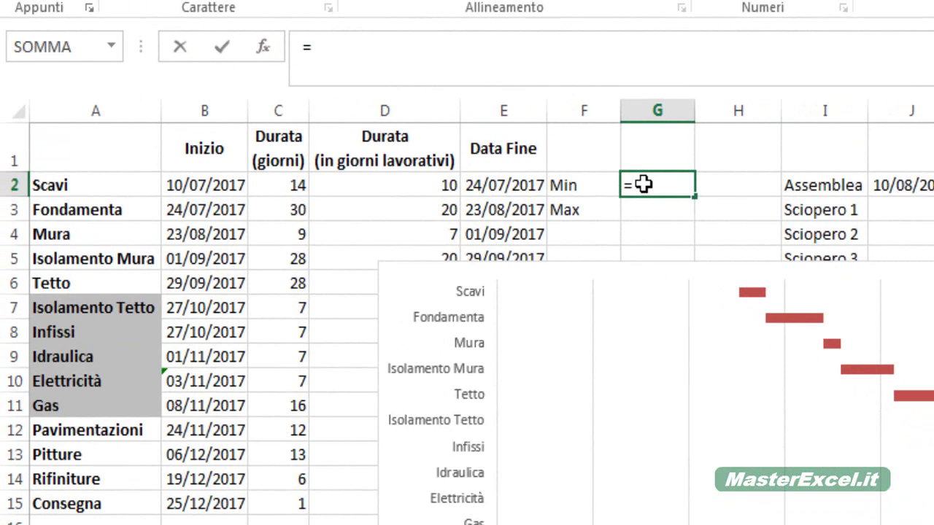
text(min()
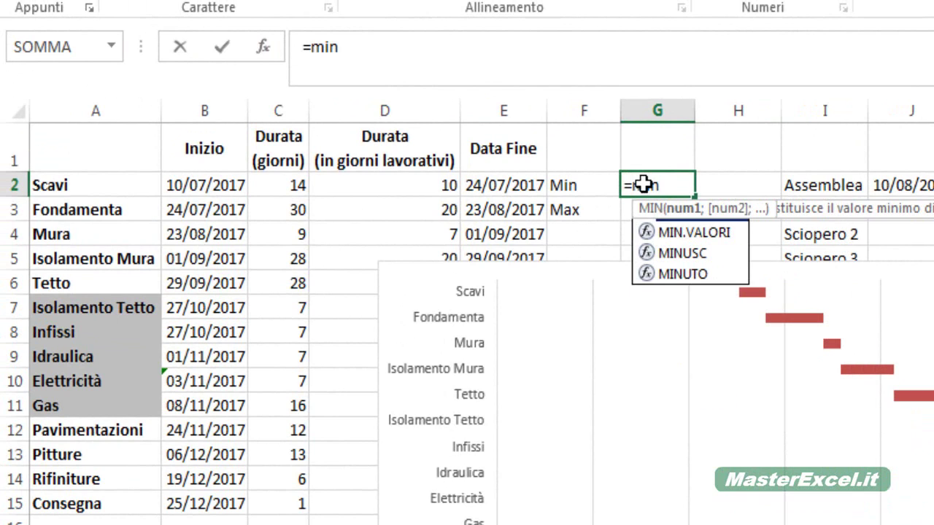
click(509, 106)
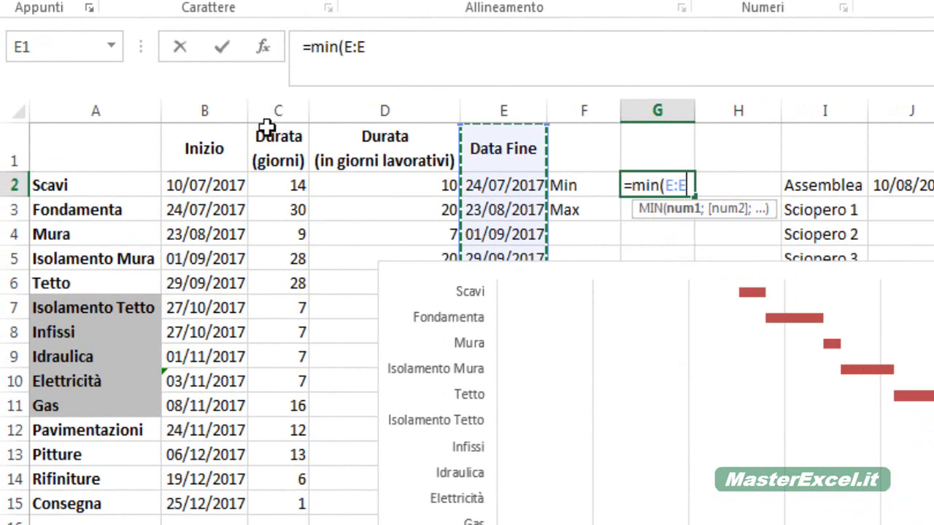
click(208, 111)
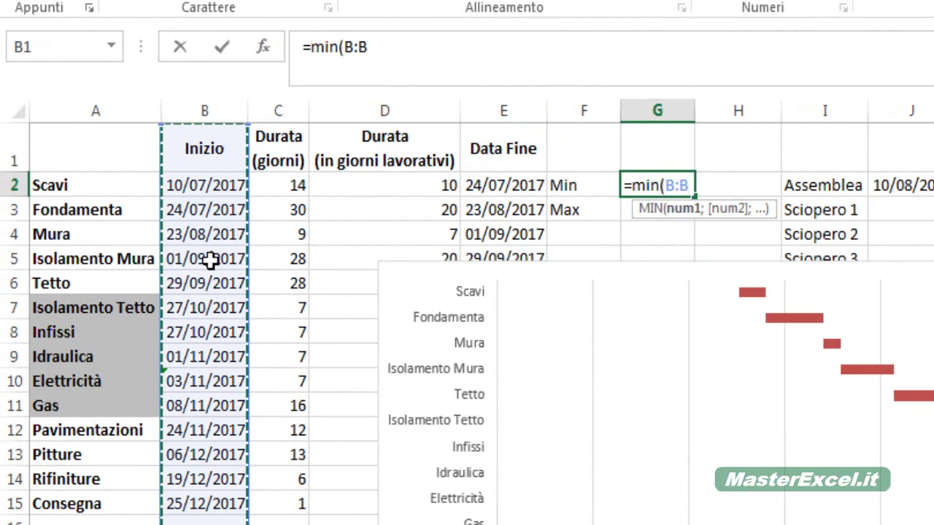
key(Return)
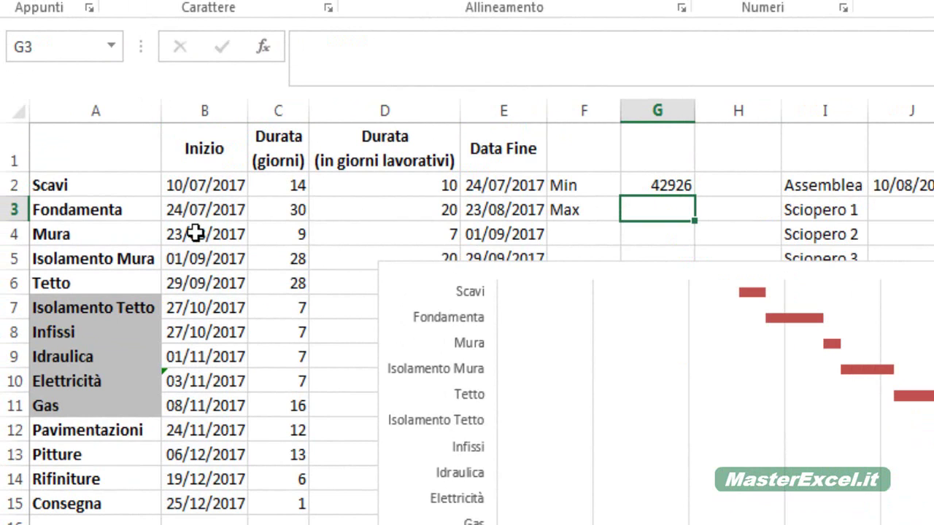
text(=)
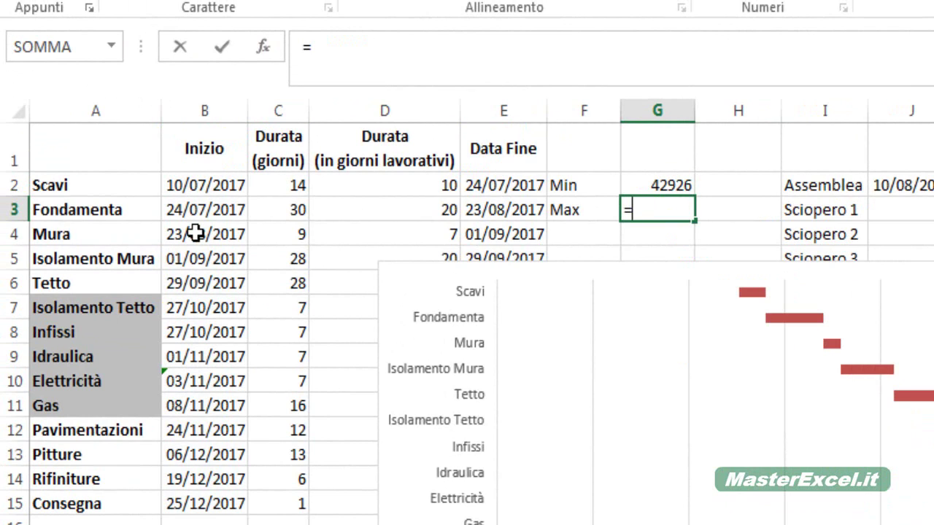
text(Max()
click(498, 110)
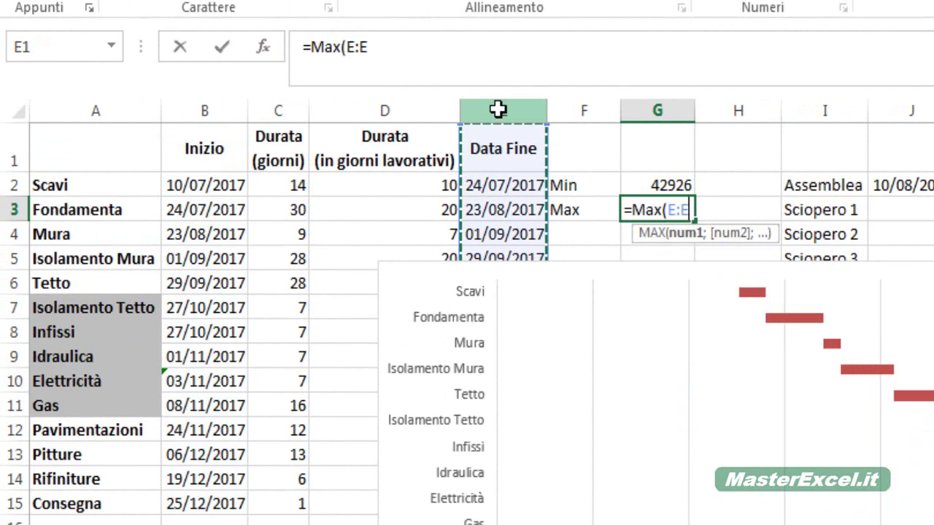
key(Return)
Step: Show the Min result as a short date, revert it to General, and widen column G
key(Up)
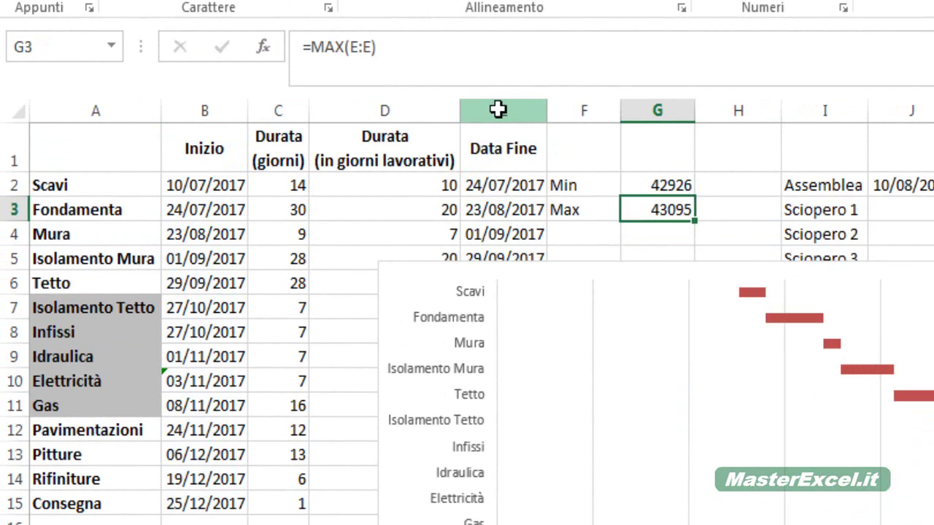
key(Up)
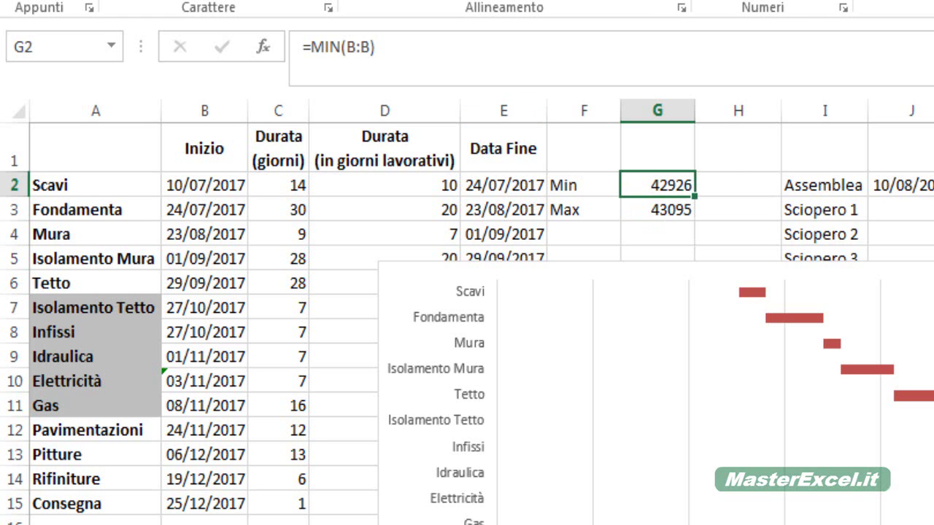
key(alt+h)
key(n)
click(825, 211)
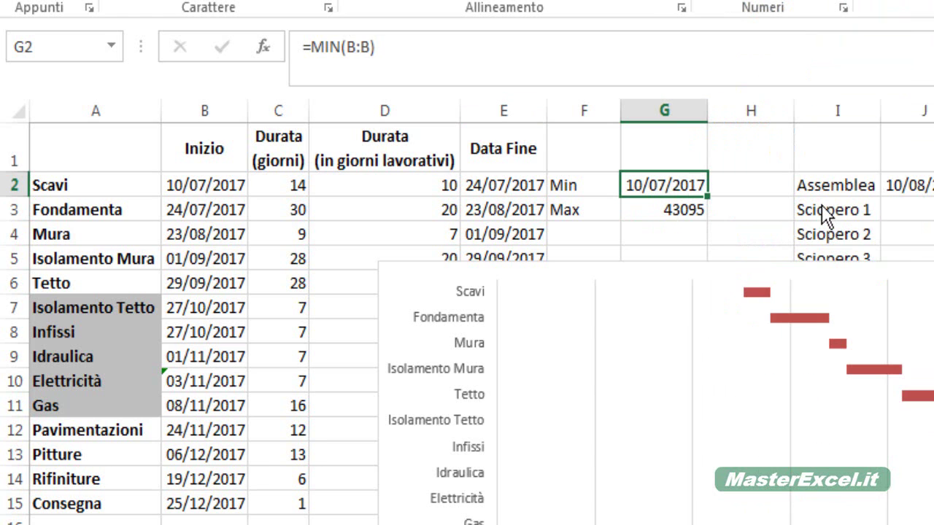
key(alt+h)
key(n)
key(Home)
key(Return)
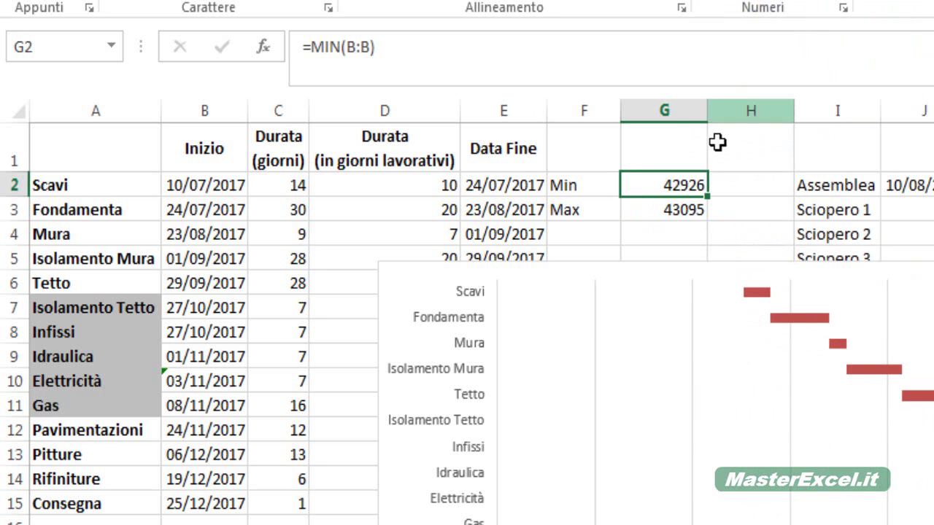
double_click(708, 110)
drag(669, 110, 693, 109)
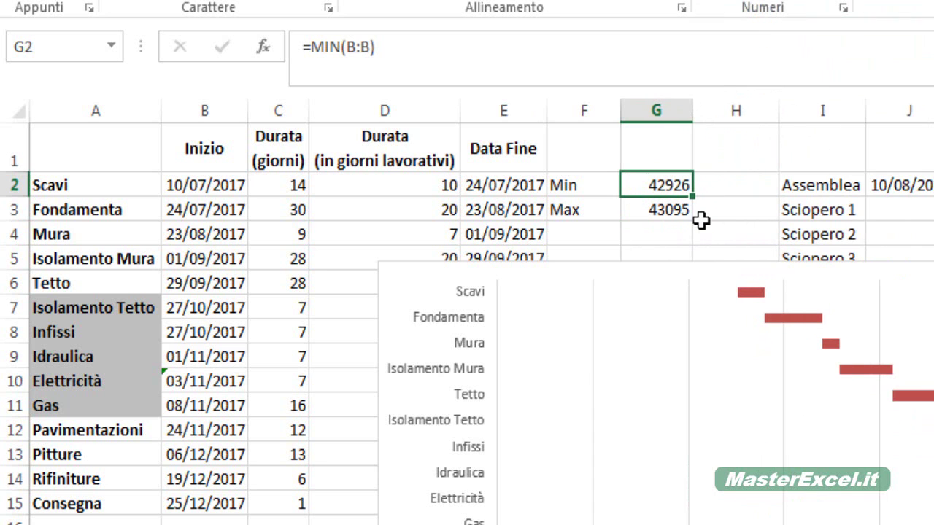
double_click(382, 341)
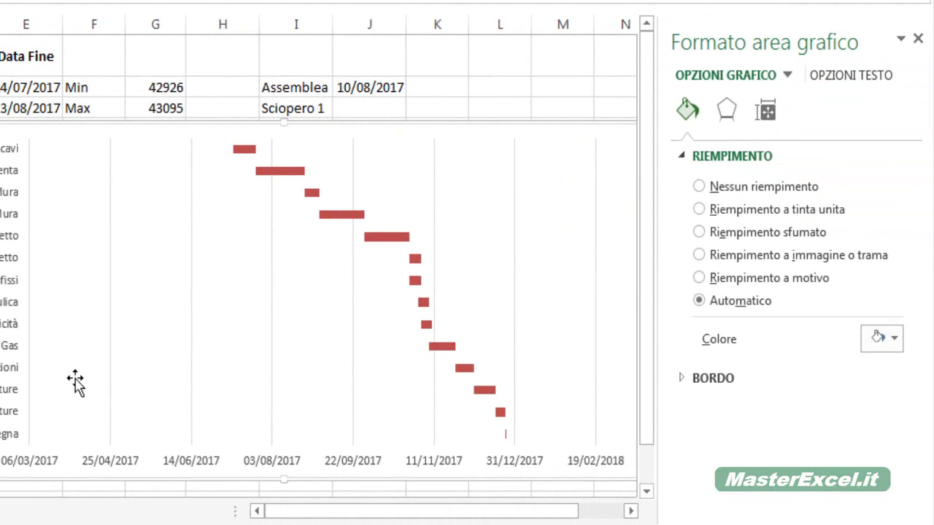
Step: Set the date axis bounds to Minimo 42920 and Massimo 43100
click(161, 465)
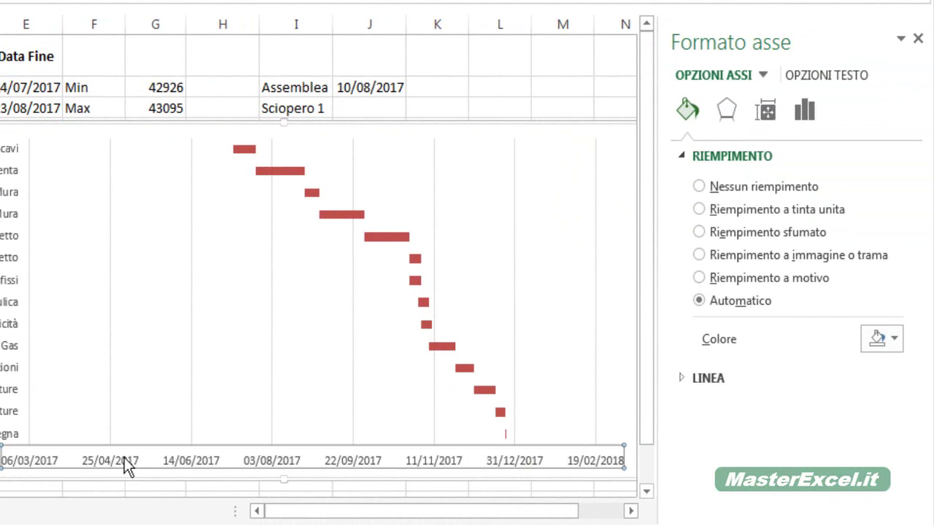
right_click(126, 464)
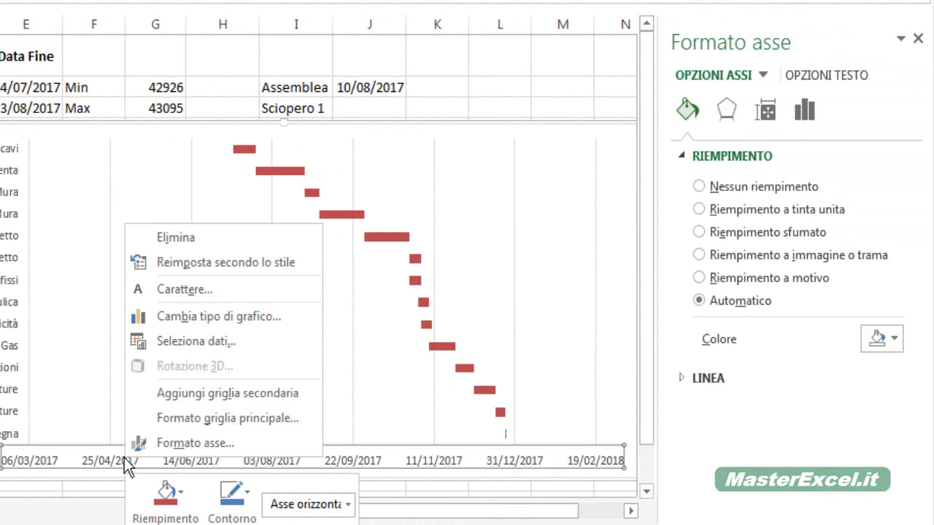
click(179, 445)
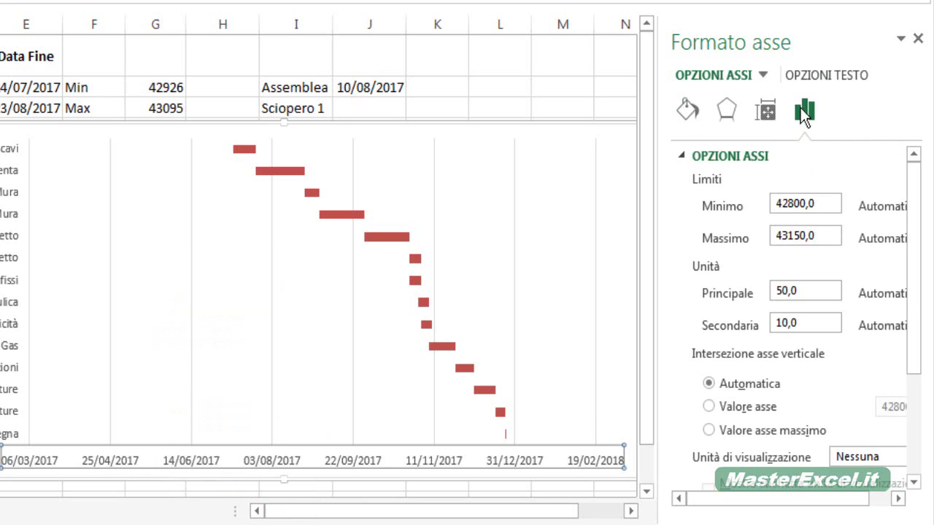
click(717, 158)
click(717, 158)
click(795, 204)
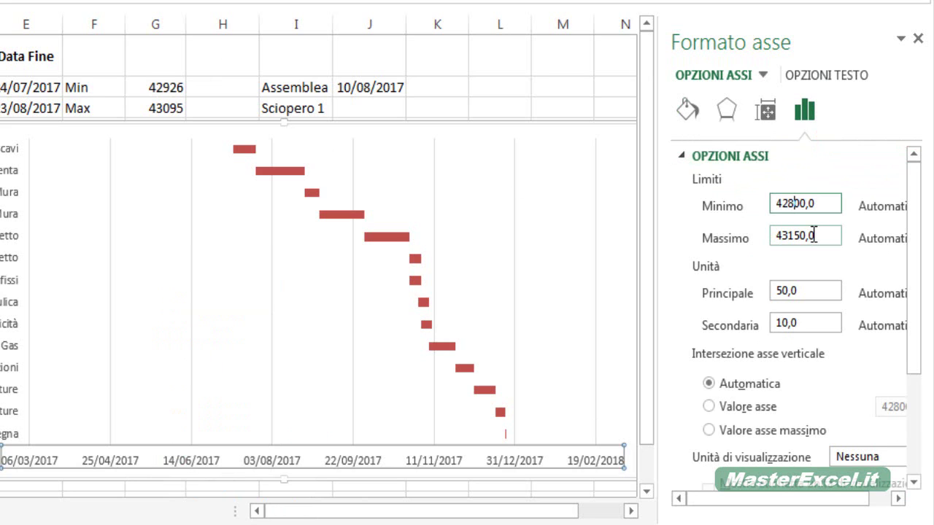
key(shift+Right)
key(shift+Right)
text(9)
click(785, 236)
key(shift+End)
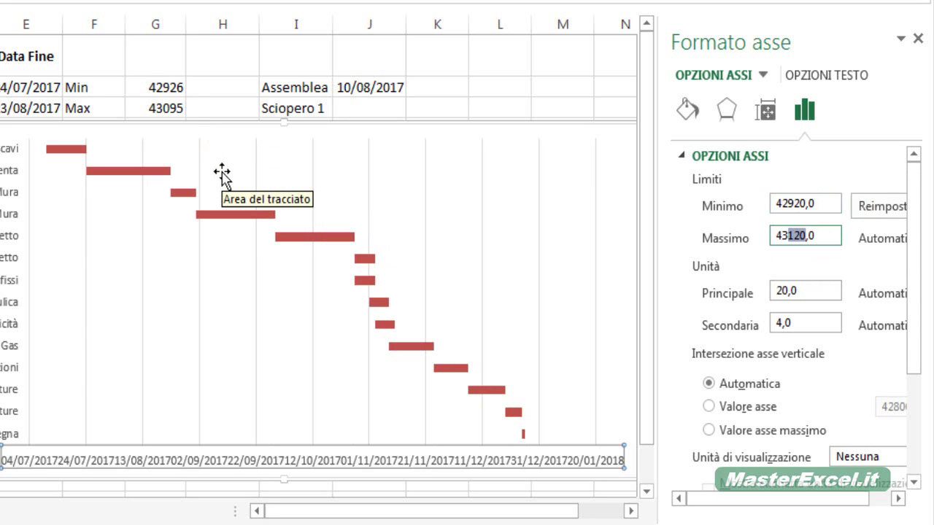
click(613, 152)
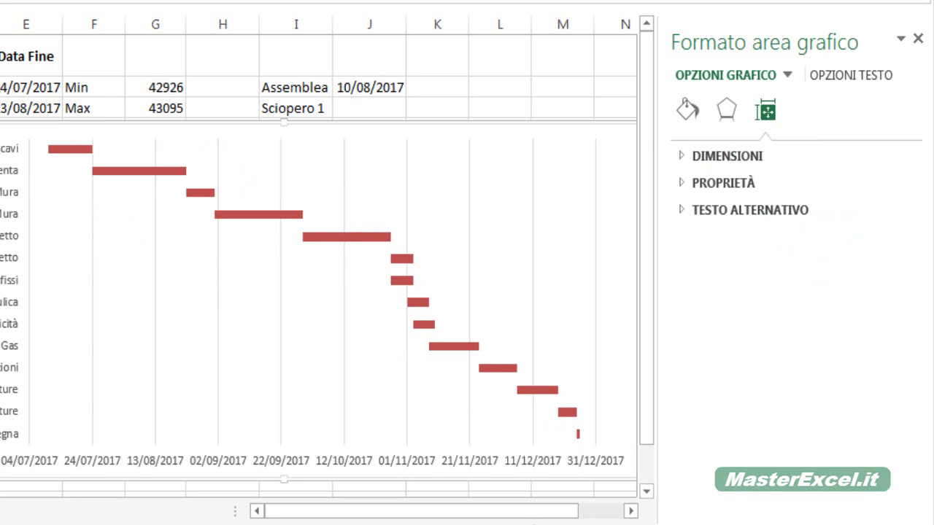
click(277, 214)
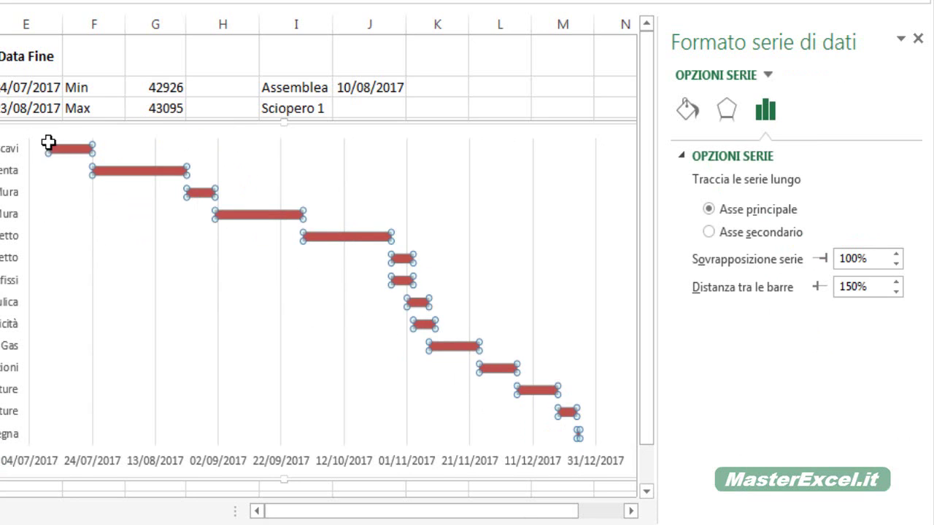
Step: Rotate the date axis labels 90° and shorten the plot area so full dates fit
click(146, 90)
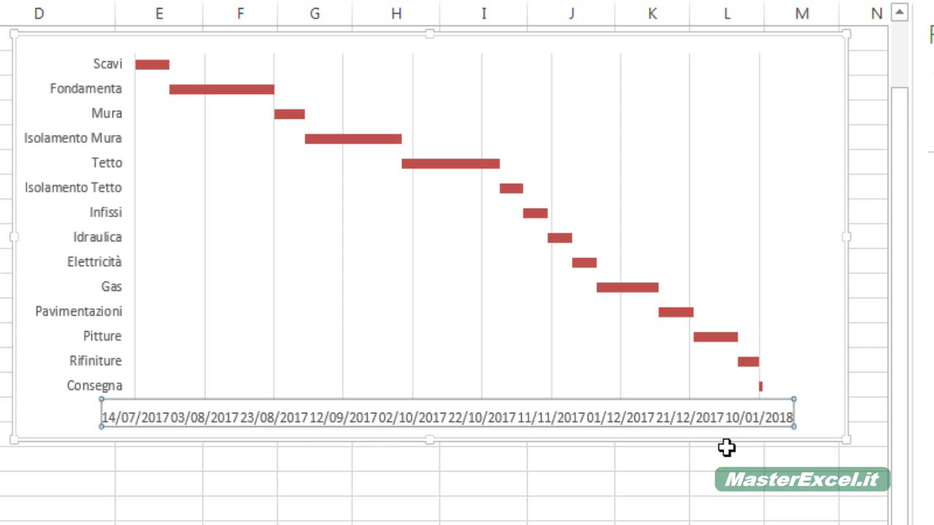
right_click(592, 420)
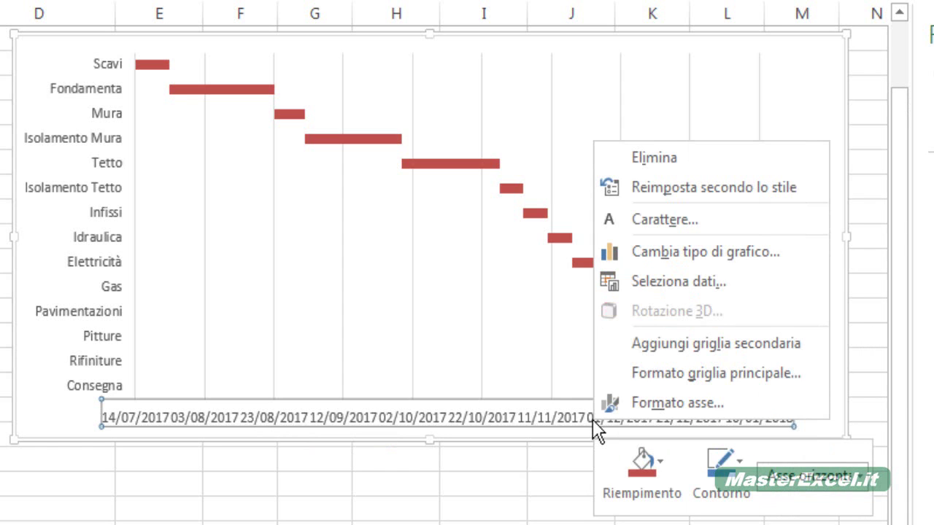
click(633, 405)
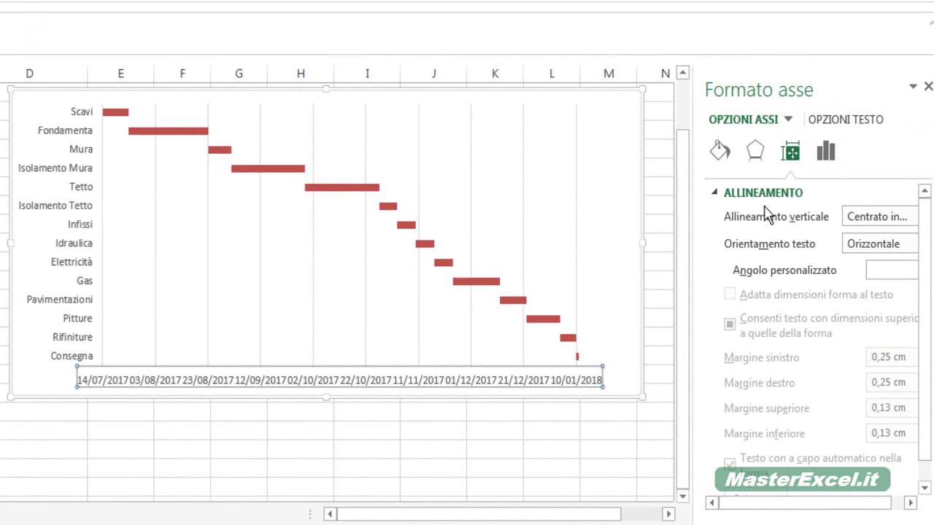
click(875, 244)
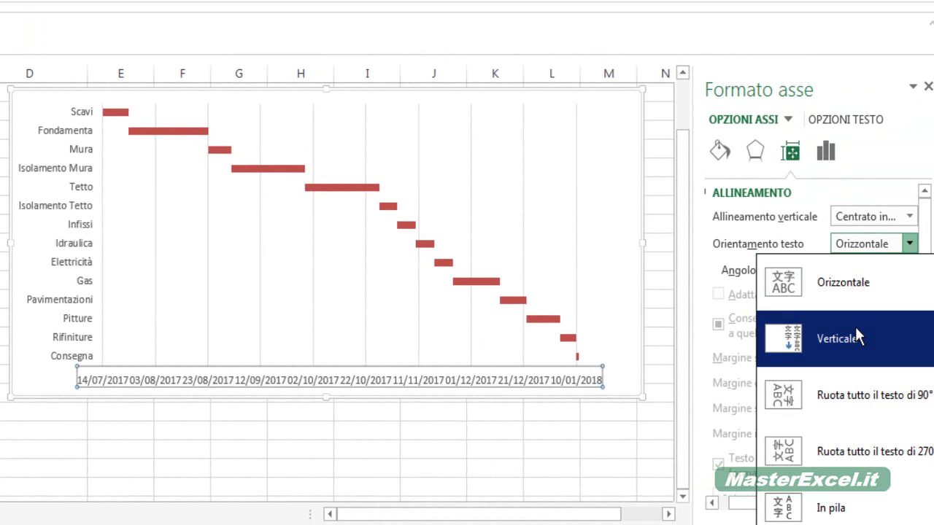
click(850, 394)
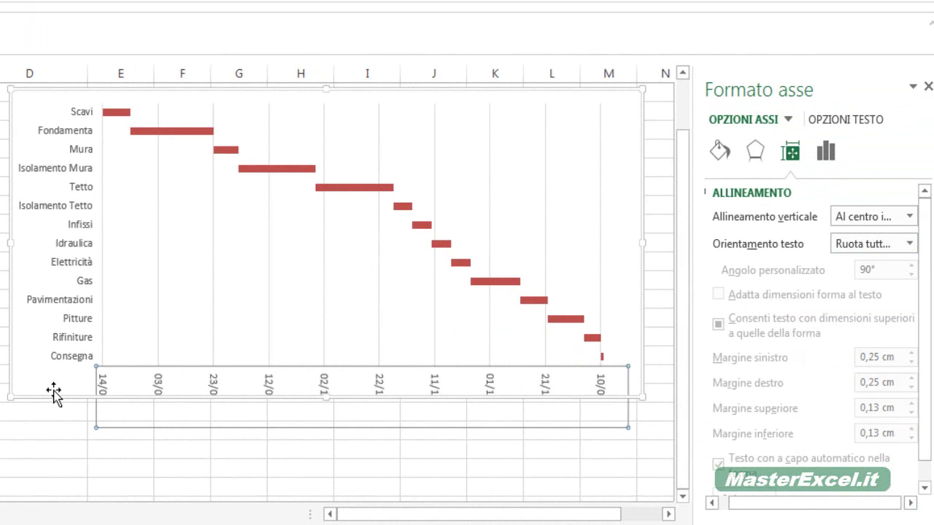
click(590, 242)
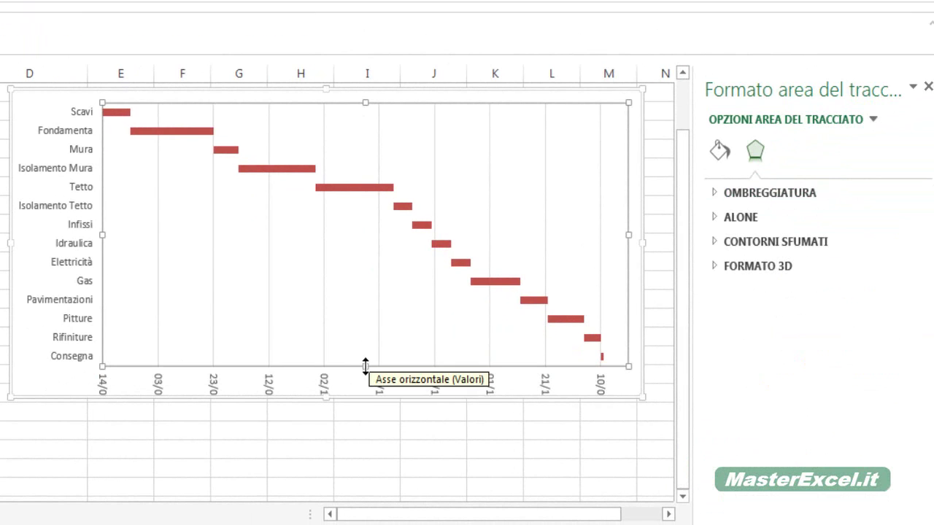
drag(365, 366, 362, 327)
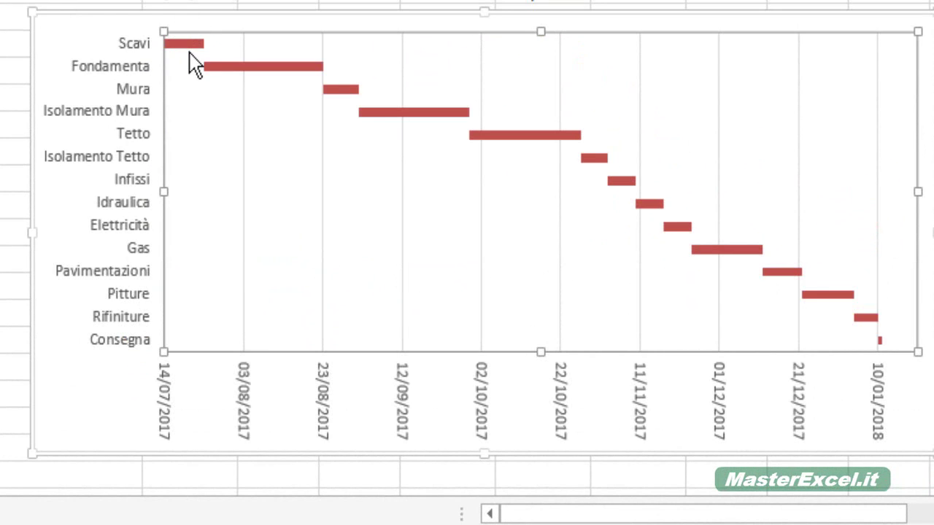
Step: Reduce the bar series' Distanza tra le barre from 150% to 15%
click(186, 44)
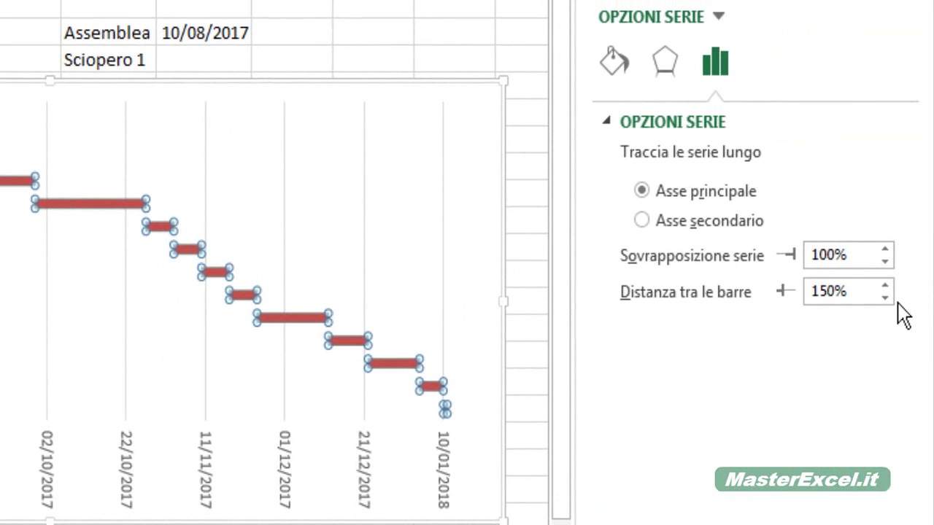
click(829, 292)
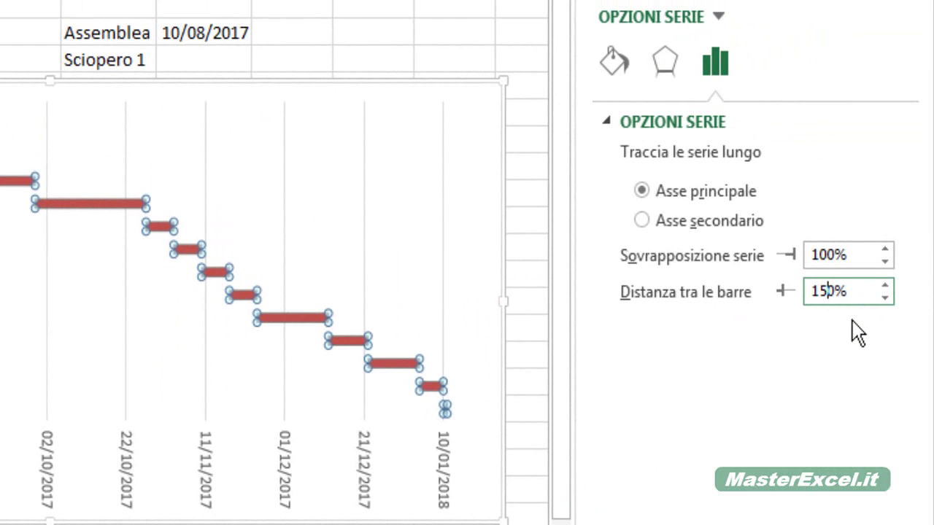
key(Delete)
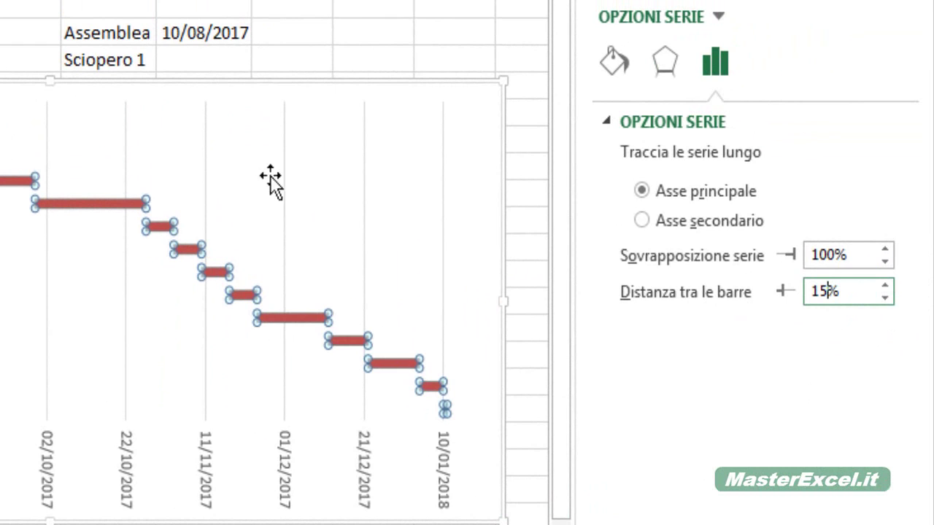
click(480, 115)
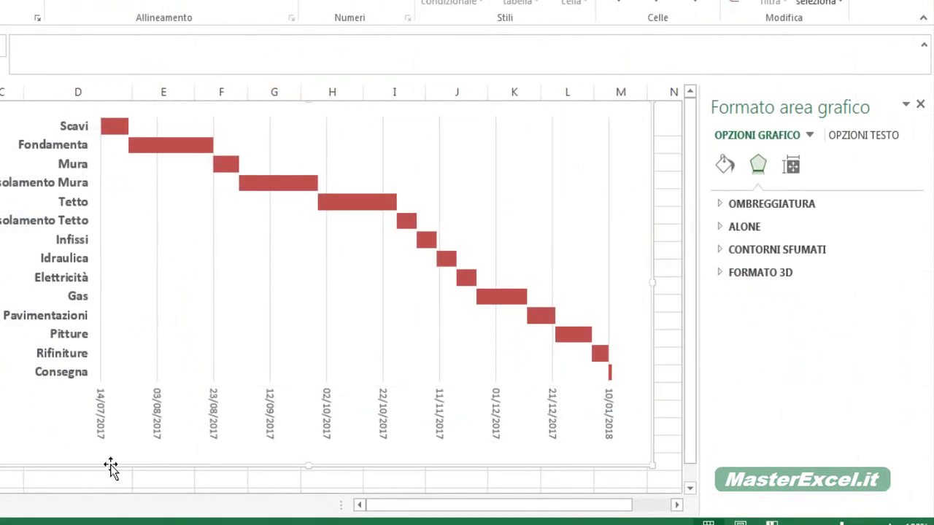
Step: Set the date axis Unità Principale to 10 and Secondaria to 2
click(300, 406)
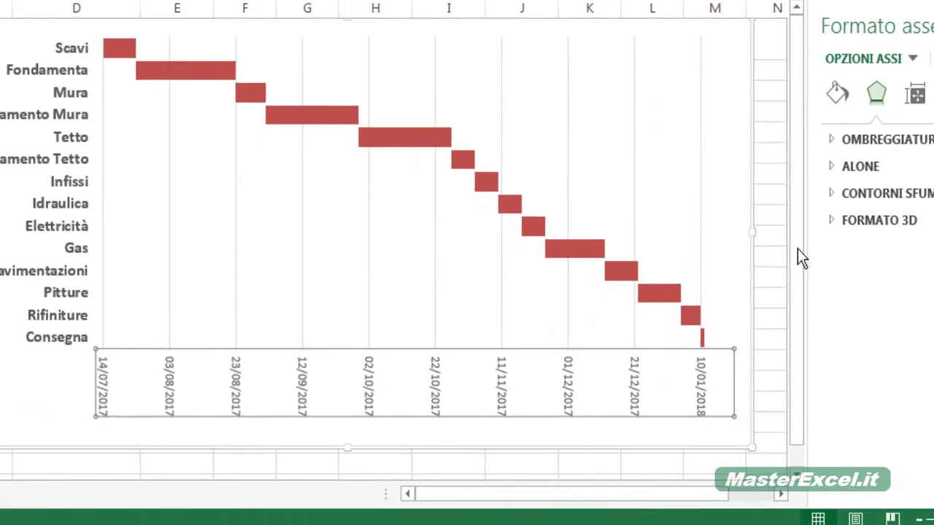
right_click(234, 368)
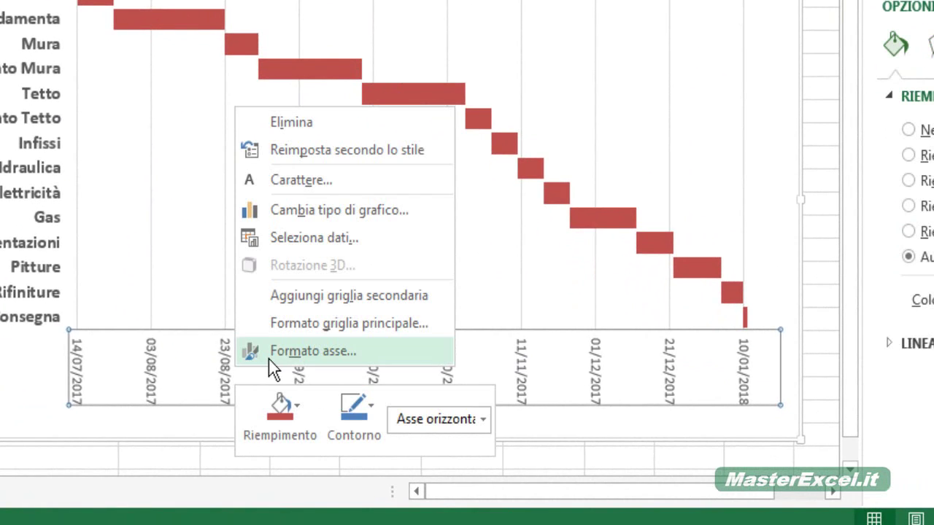
click(267, 356)
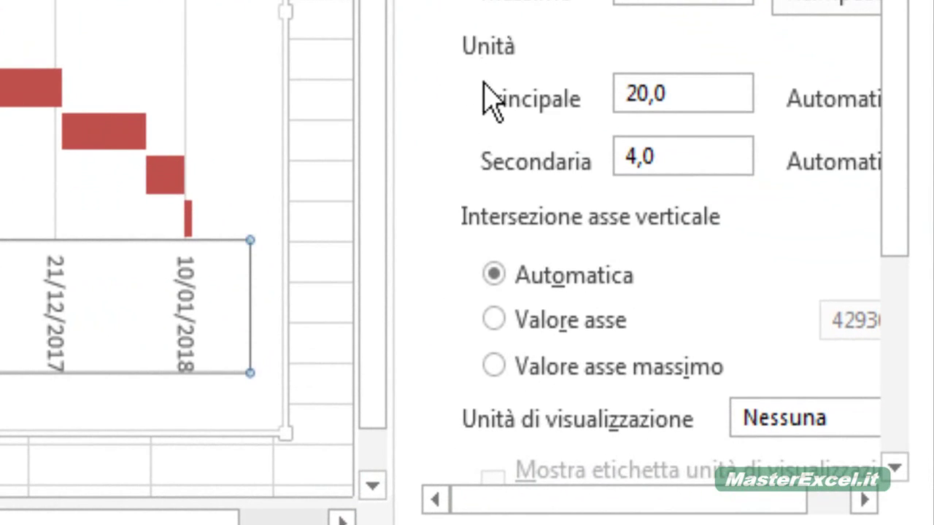
click(629, 93)
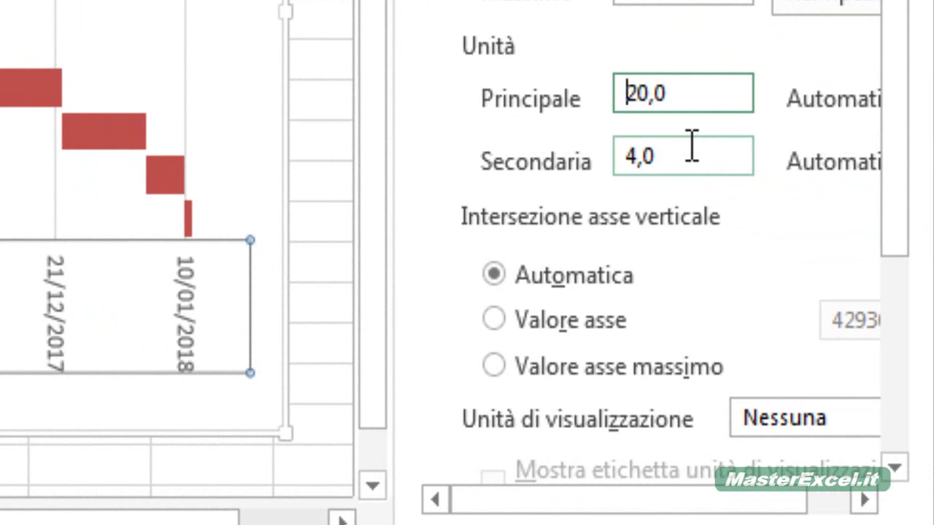
key(Delete)
text(1)
double_click(719, 158)
text(2,0)
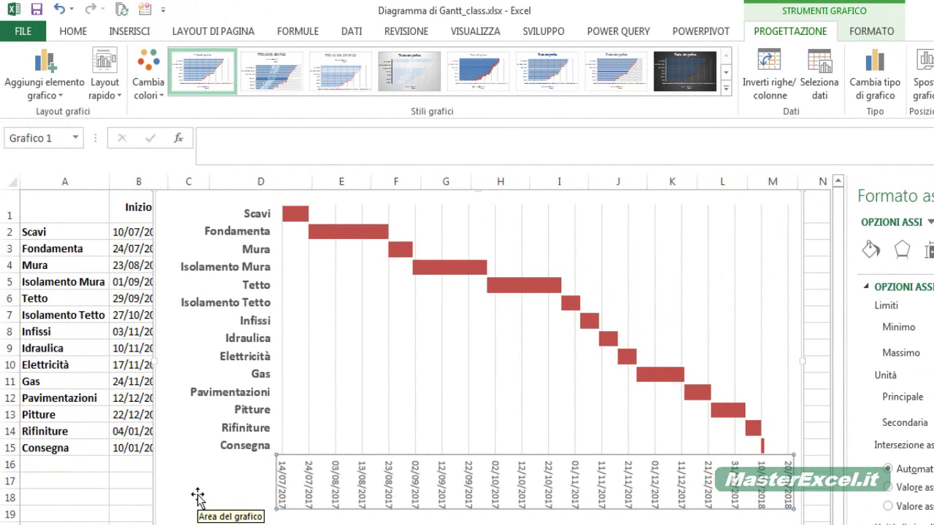
Step: Change the Scavi start date in B2 to 12/07/2017 to test the chained dates
click(156, 297)
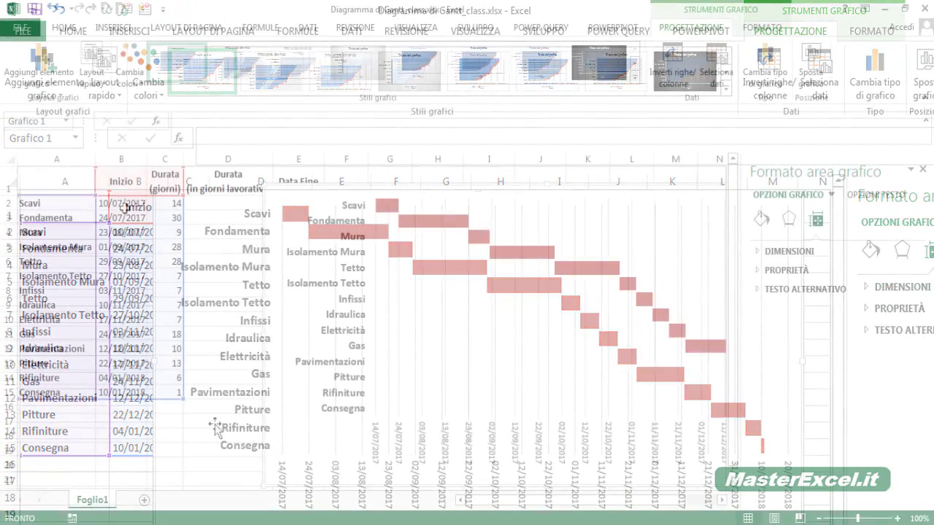
key(Escape)
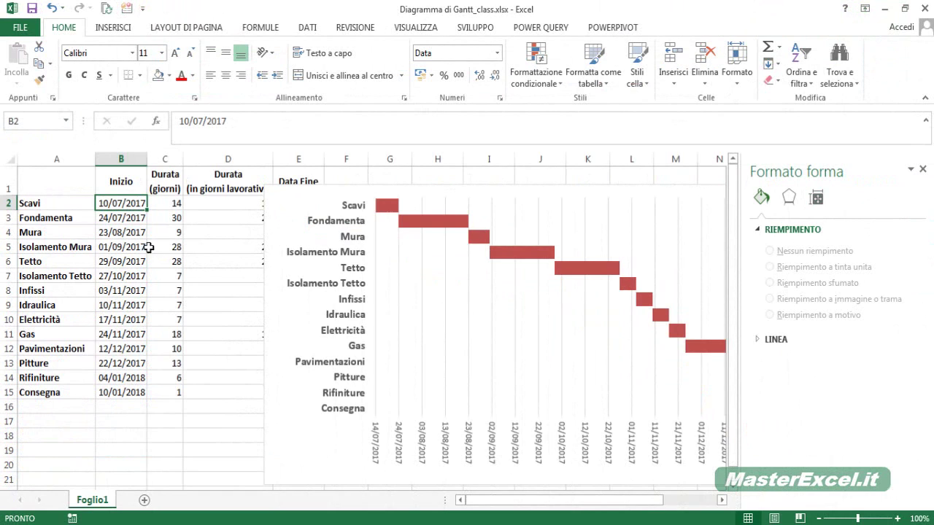
click(200, 128)
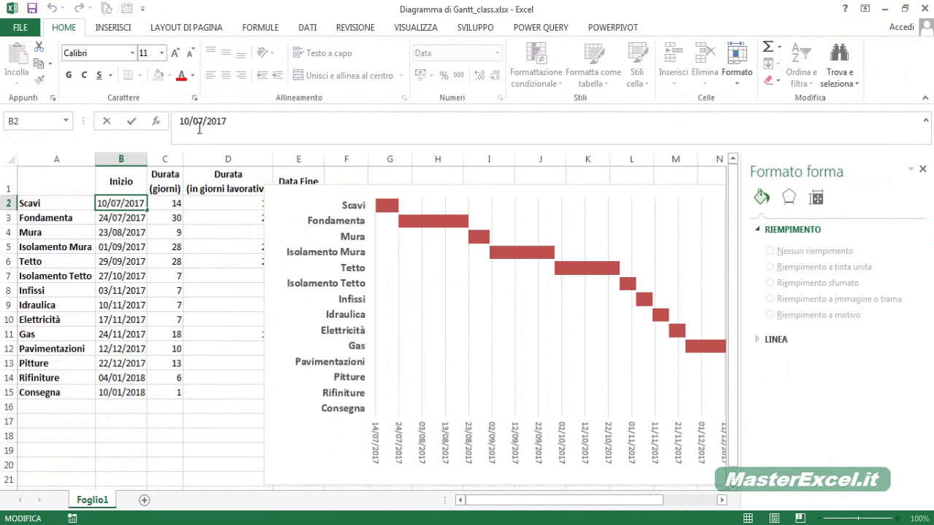
key(BackSpace)
text(2)
key(Return)
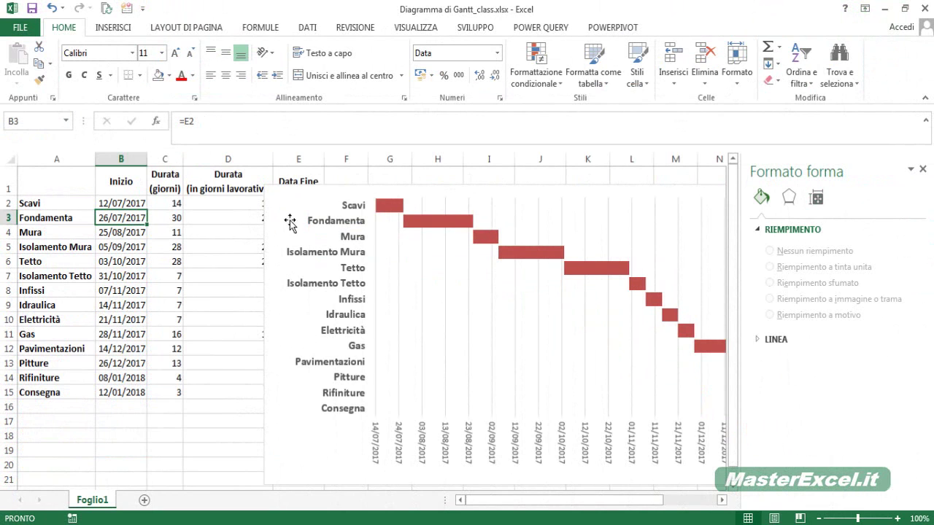
Step: Move the chart beside the table and restore B2 to 10/07/2017
drag(290, 223, 120, 224)
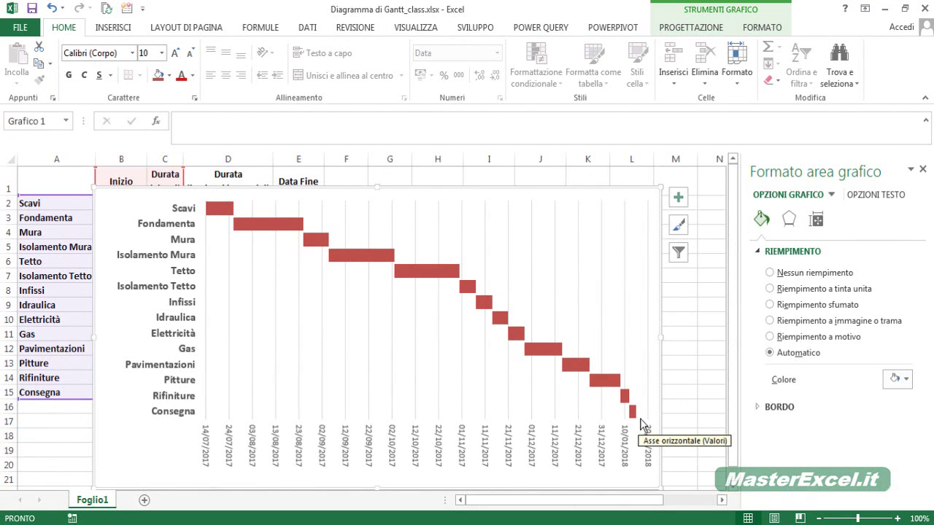
mouse_move(154, 220)
mouse_down()
mouse_move(169, 229)
mouse_move(248, 226)
mouse_up()
click(122, 203)
click(182, 121)
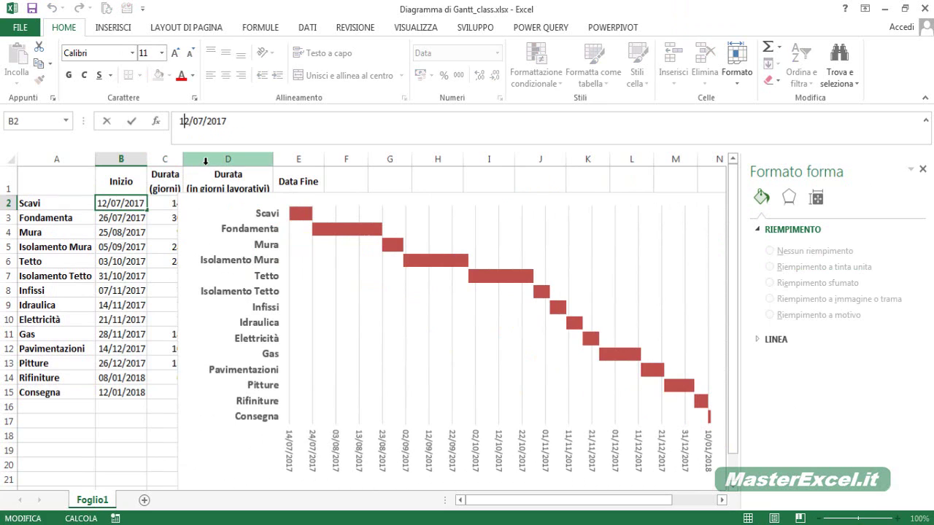
key(Delete)
text(0)
key(ctrl+Return)
key(Down)
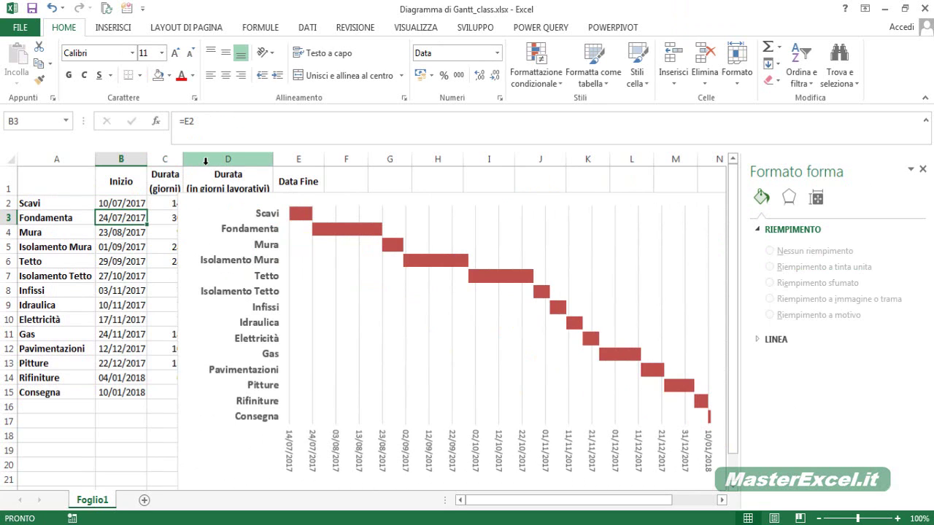
click(64, 291)
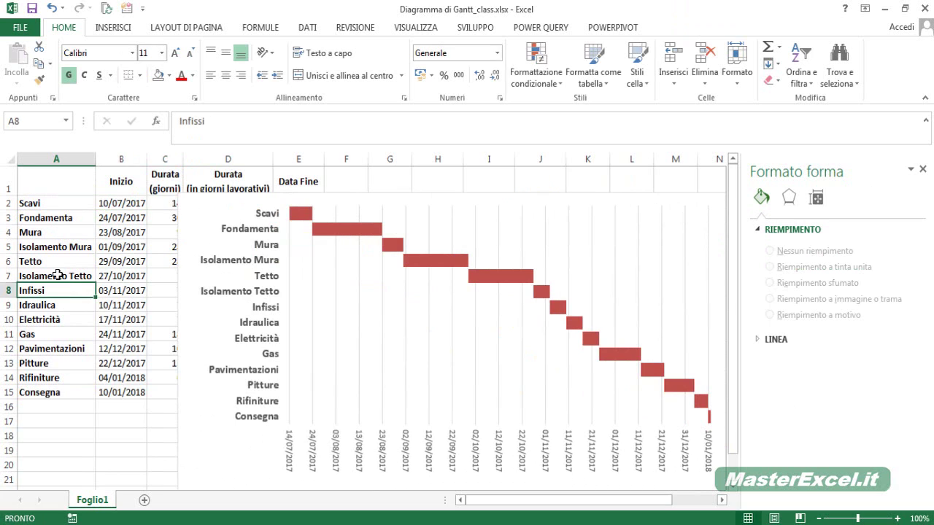
Step: Fill the task names Isolamento Tetto through Gas grey and nudge the chart slightly right
drag(57, 275, 57, 331)
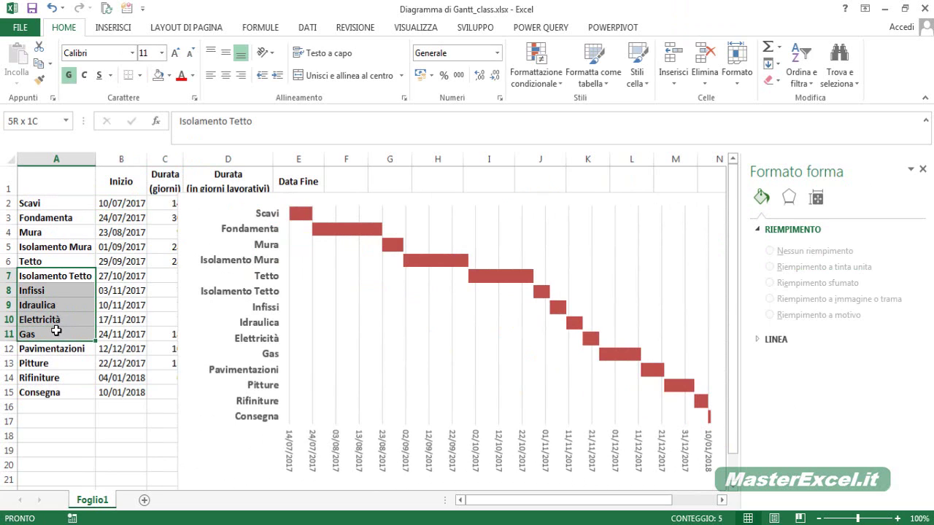
click(168, 75)
click(162, 135)
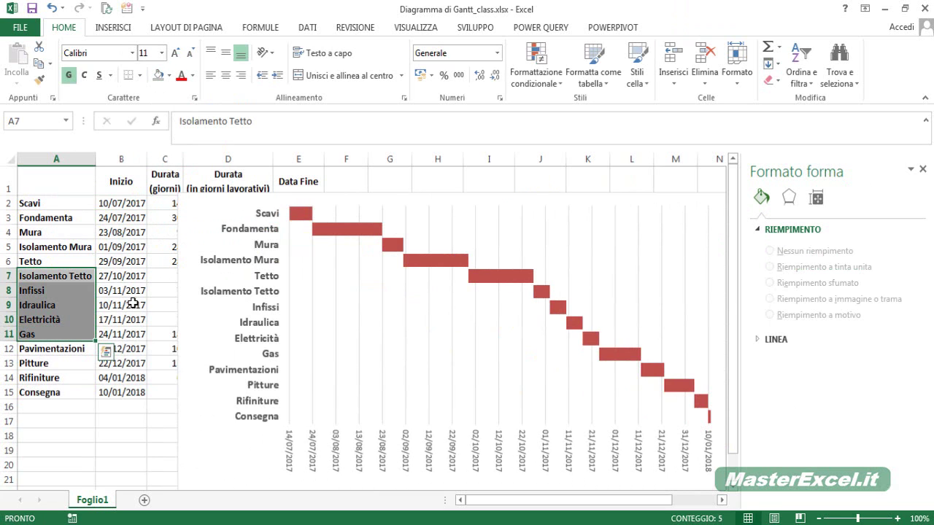
click(132, 302)
drag(233, 201, 268, 198)
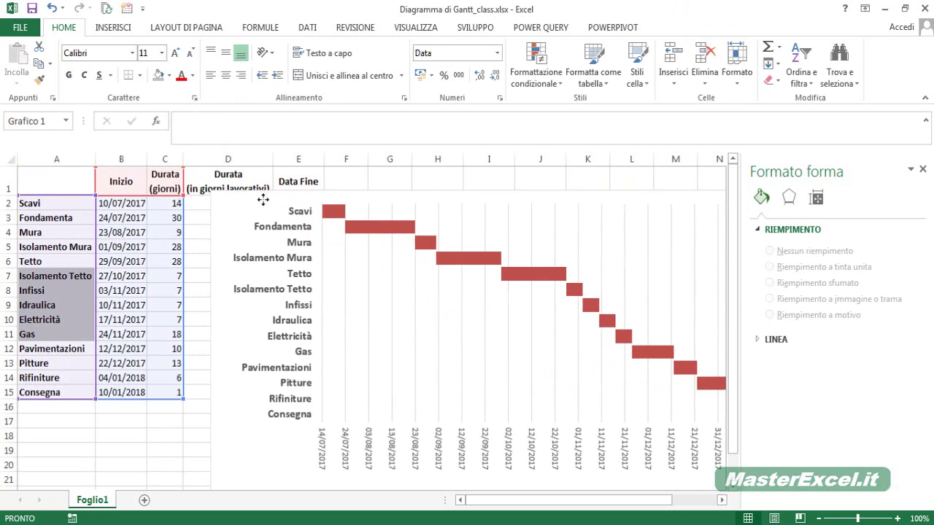
click(52, 280)
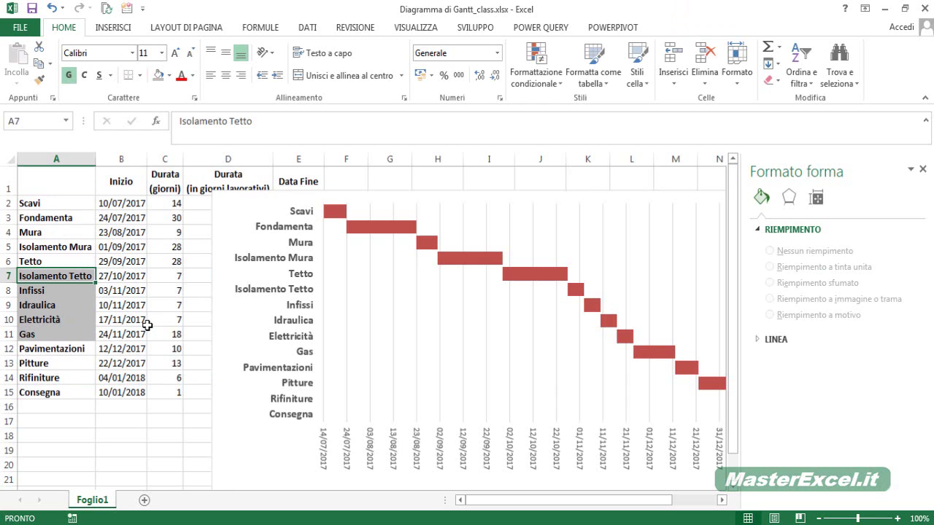
key(Return)
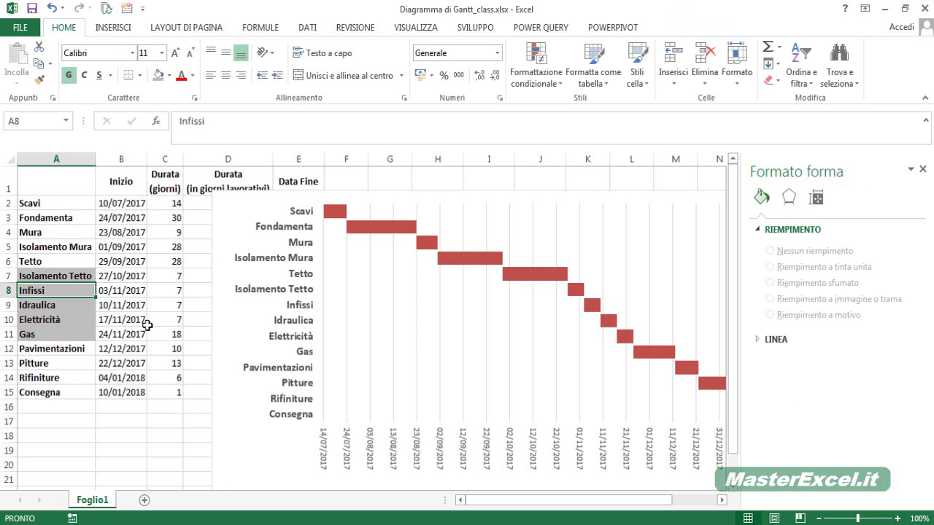
key(Right)
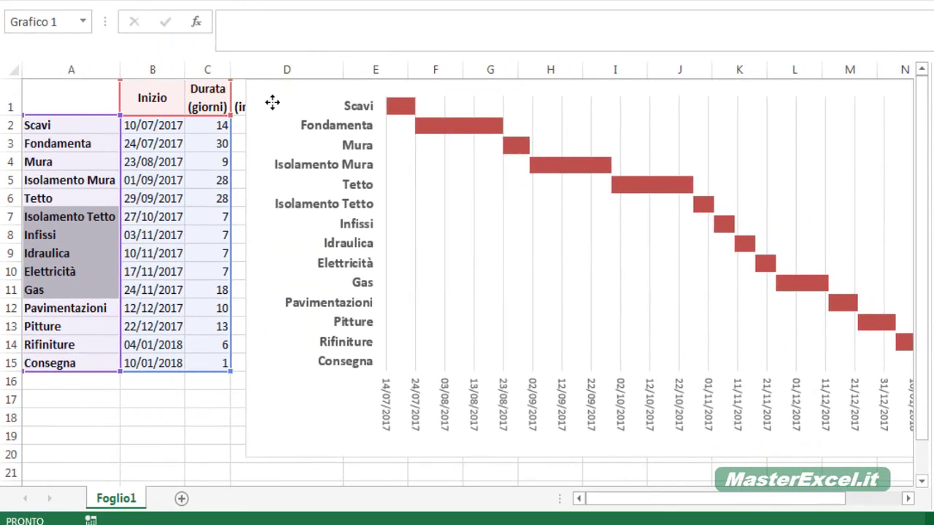
Step: Change B8 to =E6 so Infissi starts together with Isolamento Tetto
click(162, 234)
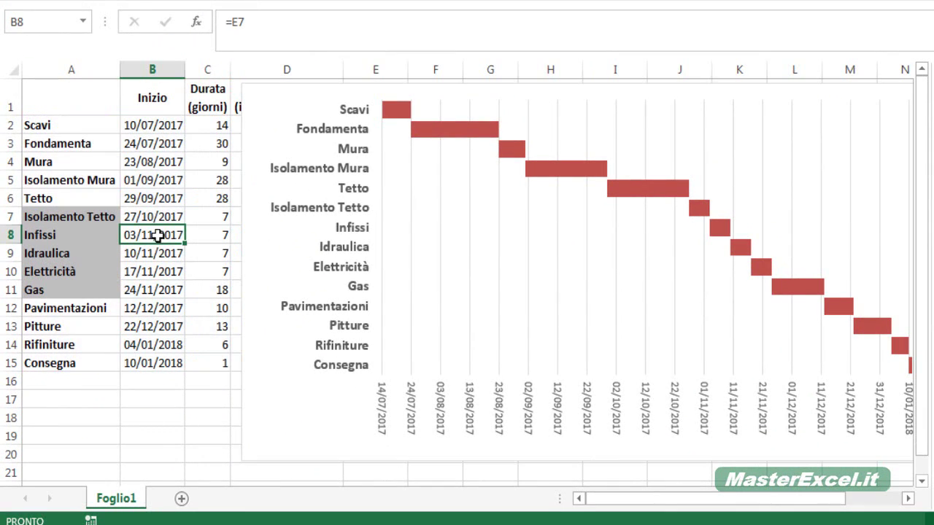
click(138, 217)
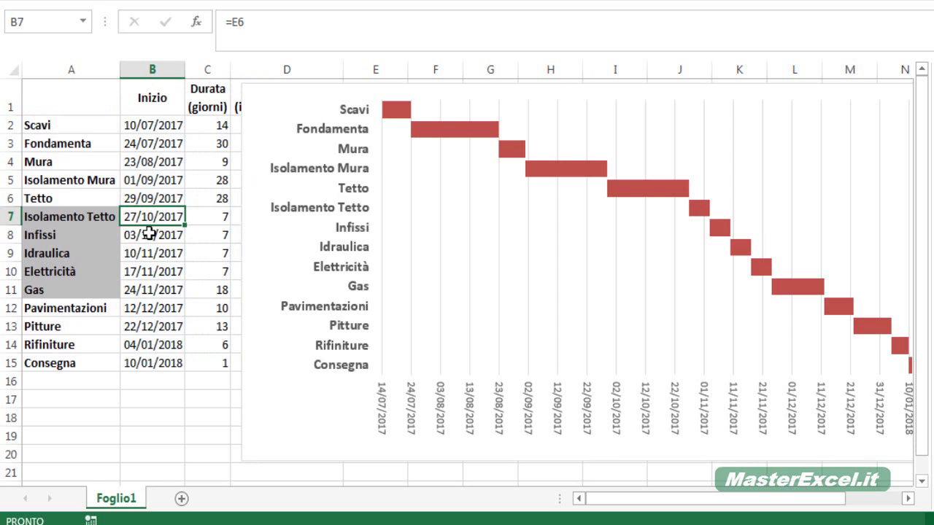
click(148, 234)
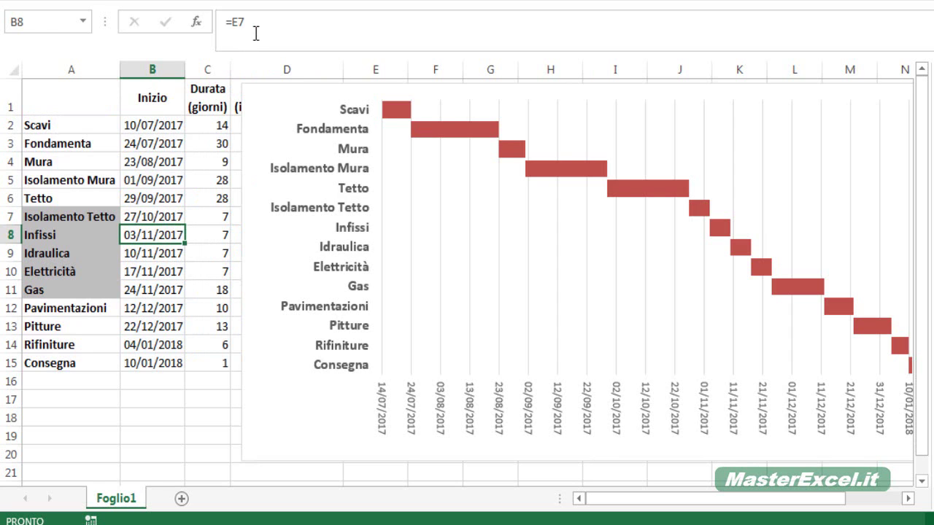
click(255, 32)
key(BackSpace)
text(6)
key(ctrl+Return)
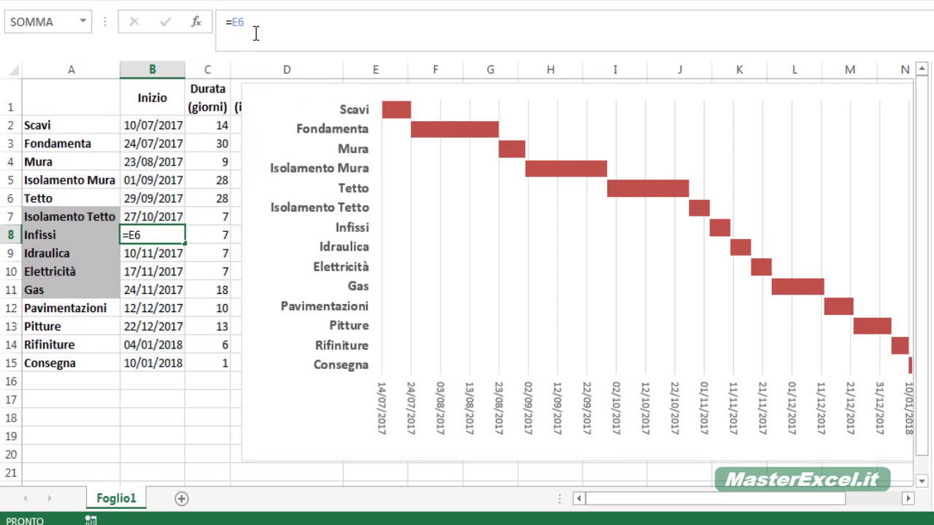
key(Return)
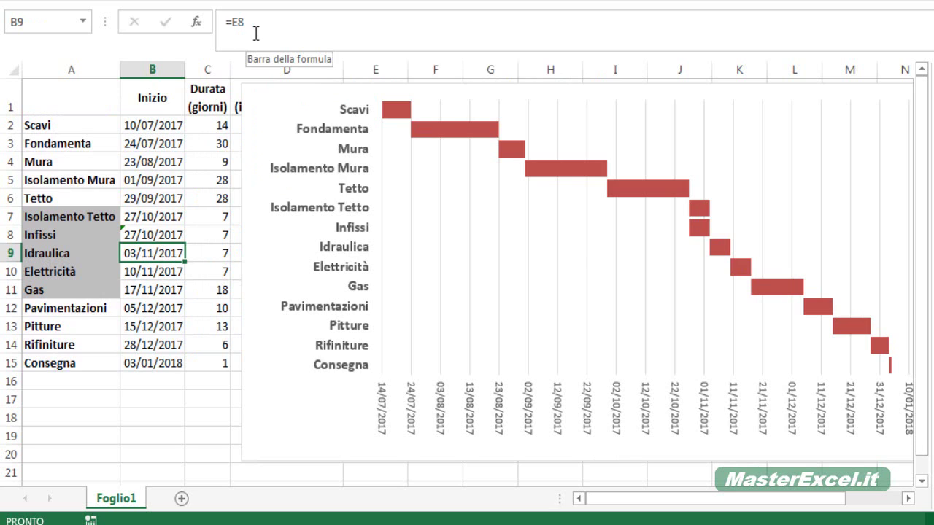
Step: Enter =giorno.lavorativo(B8;3;vacanze) in B9 so Idraulica starts 01/11/2017
key(Up)
key(Up)
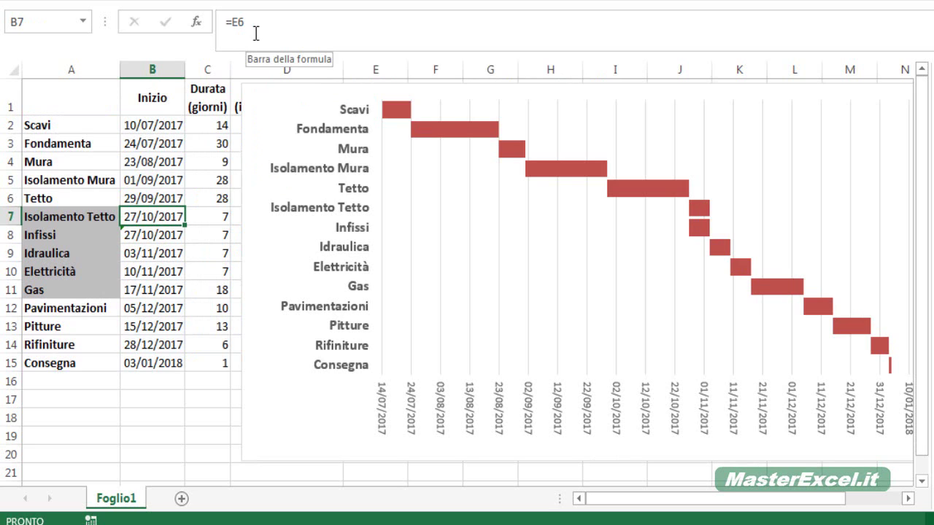
key(Down)
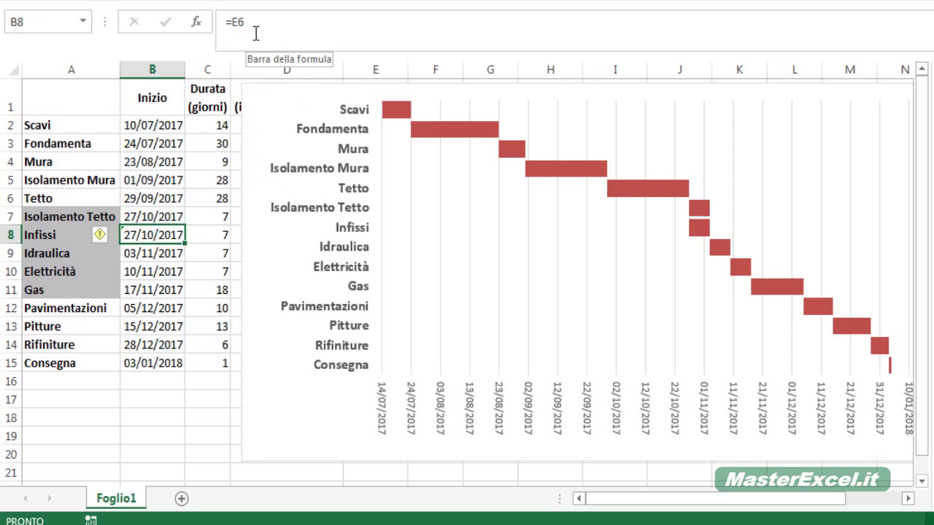
key(Down)
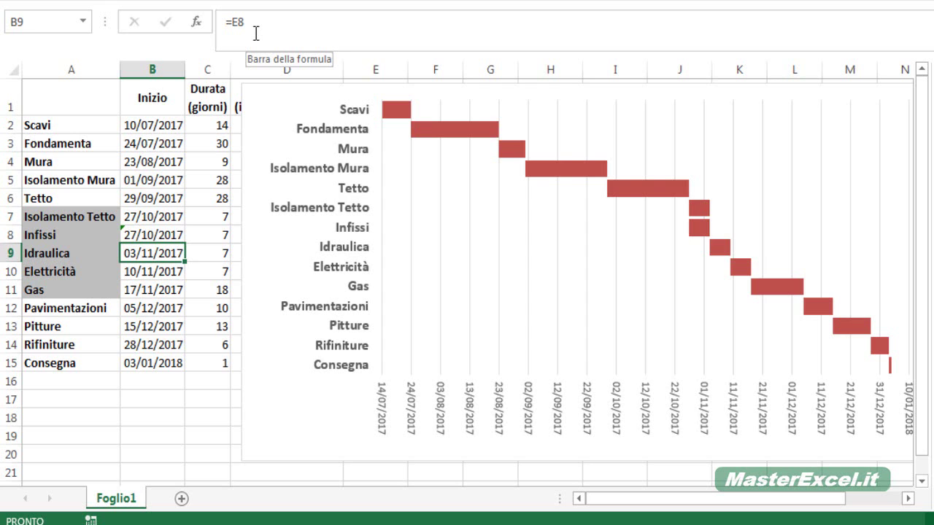
click(256, 33)
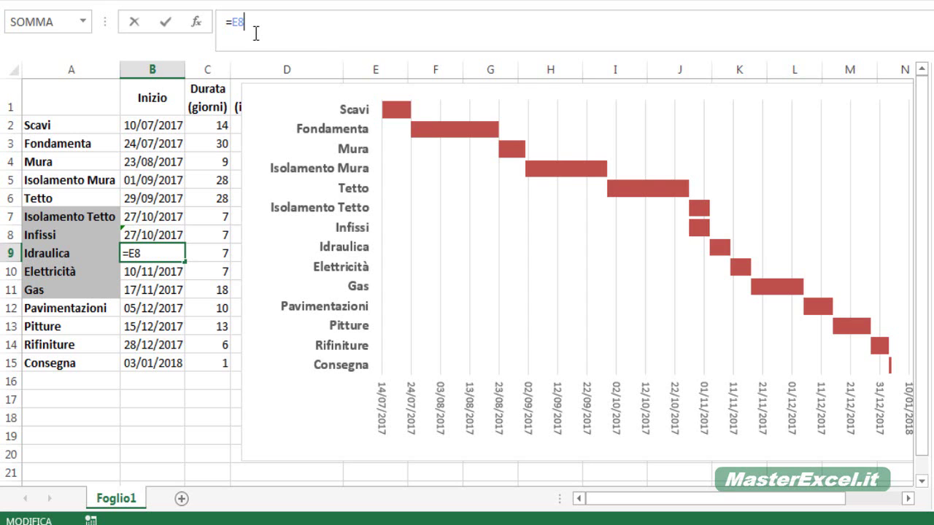
key(BackSpace)
key(BackSpace)
text(giorno.la)
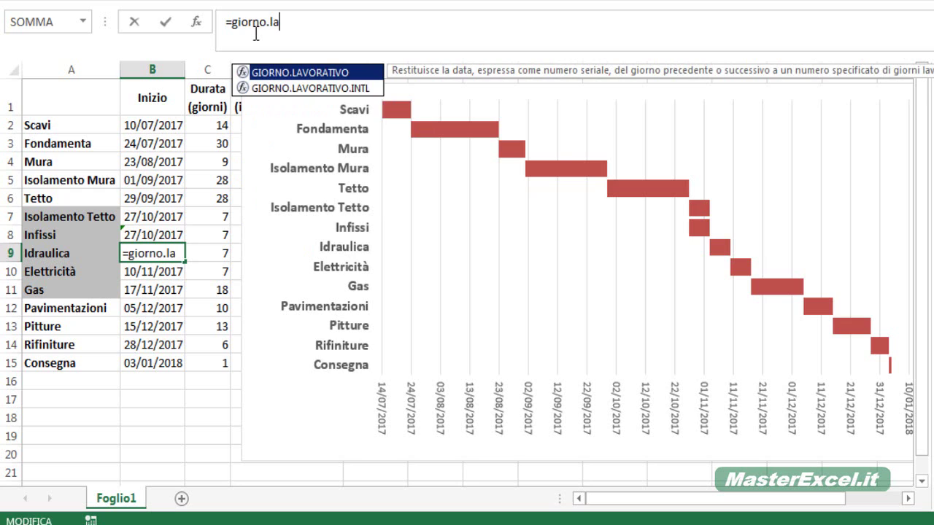
text(vorati)
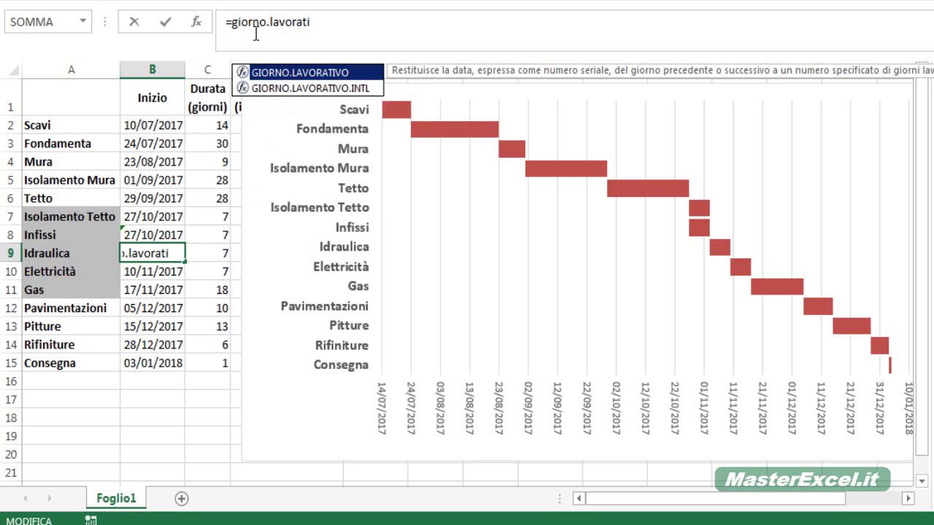
text(vo()
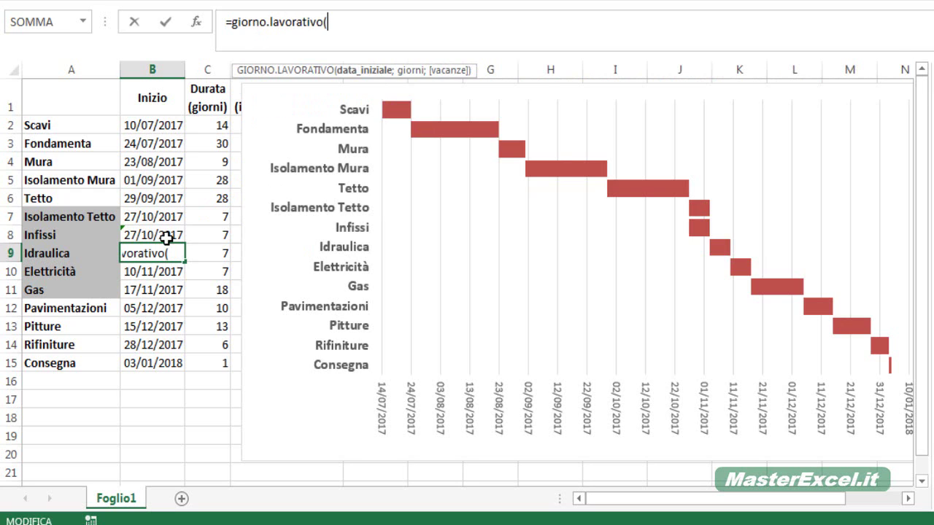
click(167, 237)
text(;)
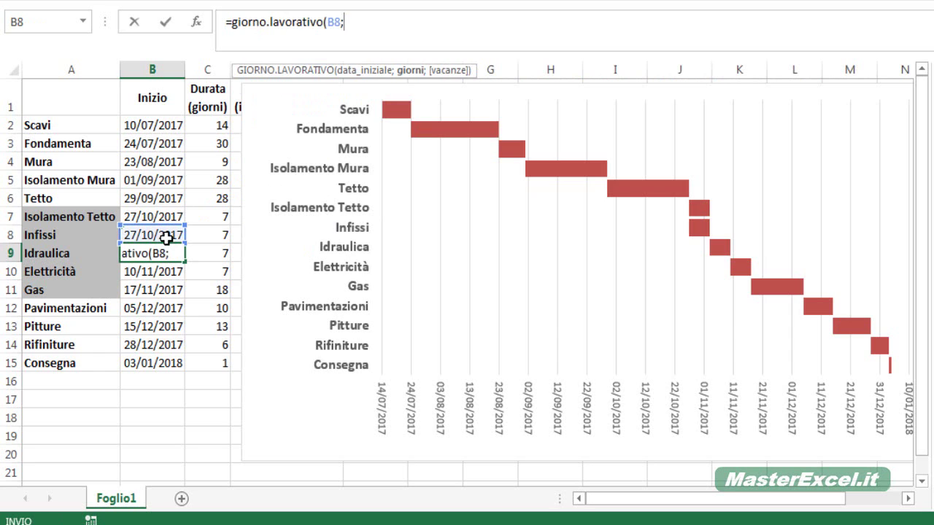
text(3)
text(;)
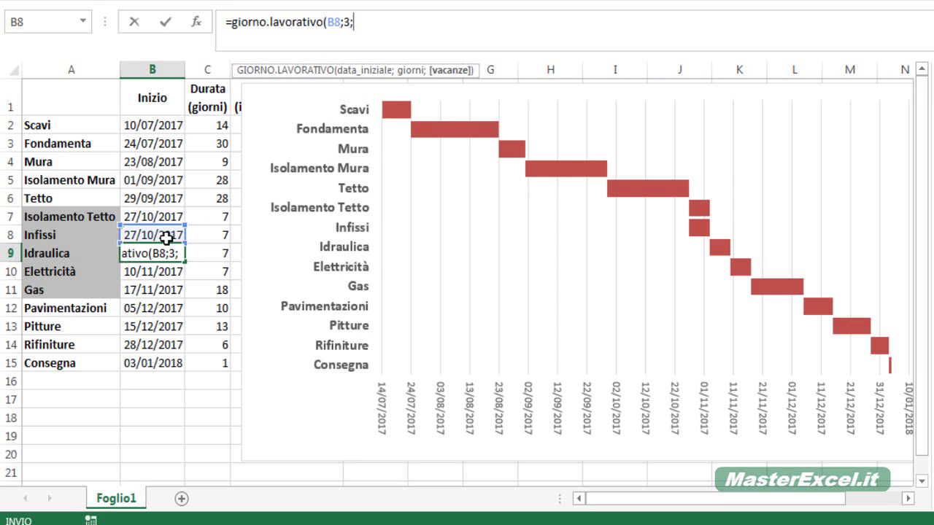
text(vacanze)
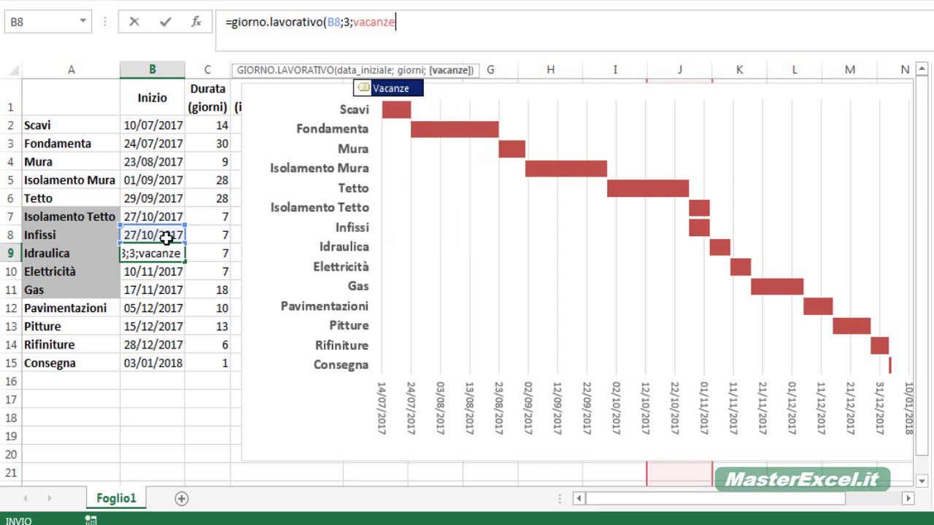
text())
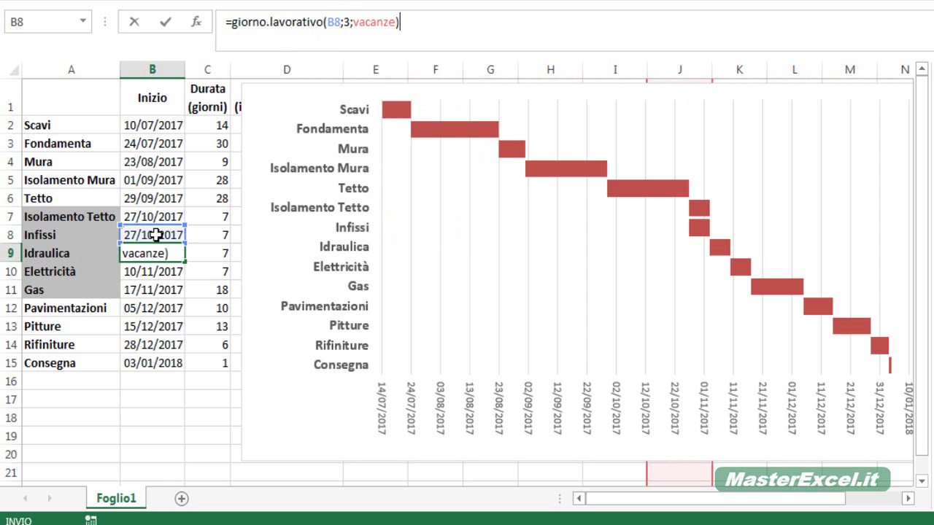
click(403, 22)
key(Return)
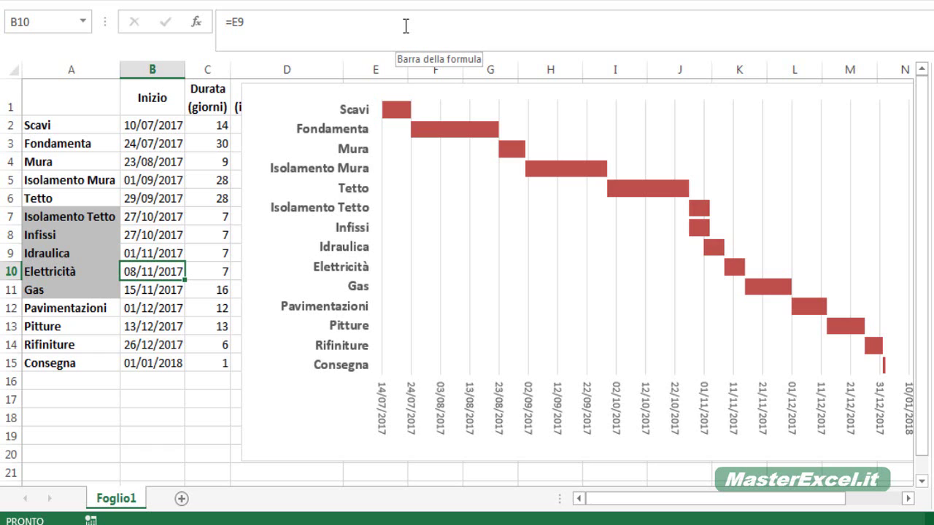
Step: Enter =giorno.lavorativo(B9;2;vacanze) in B10 so Elettricità starts 03/11/2017
text(=)
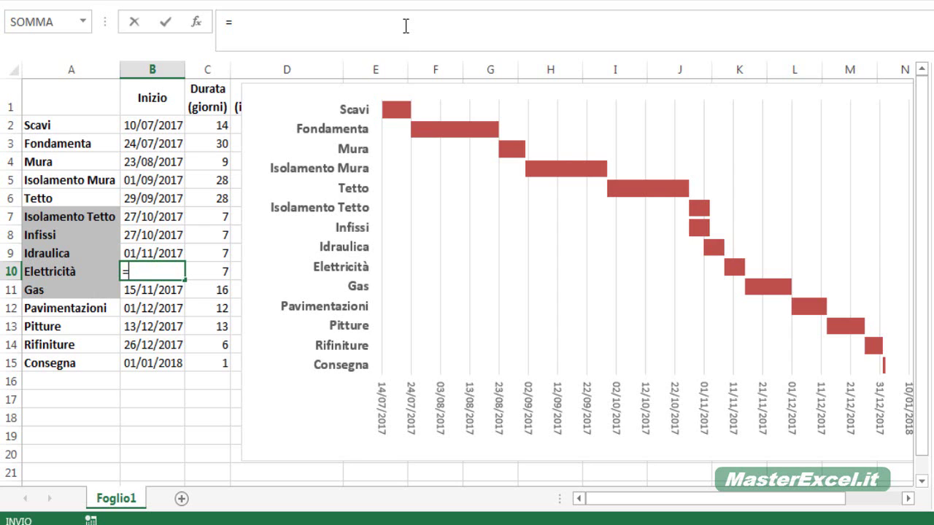
text(giorno.lavorativo()
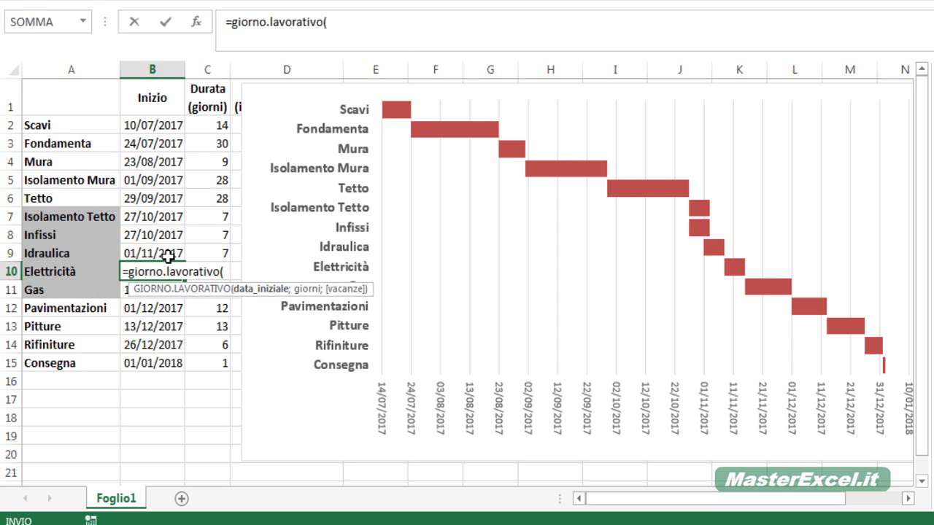
click(160, 253)
text(;)
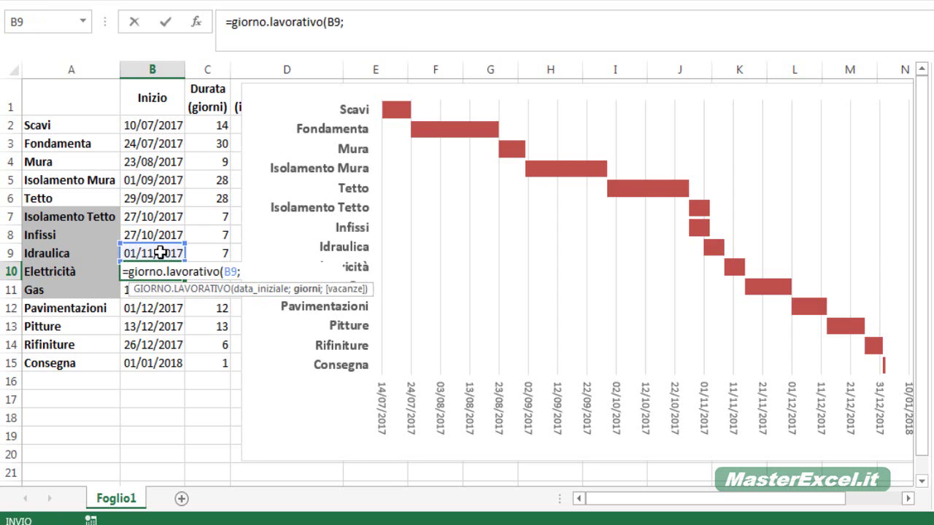
text(2;)
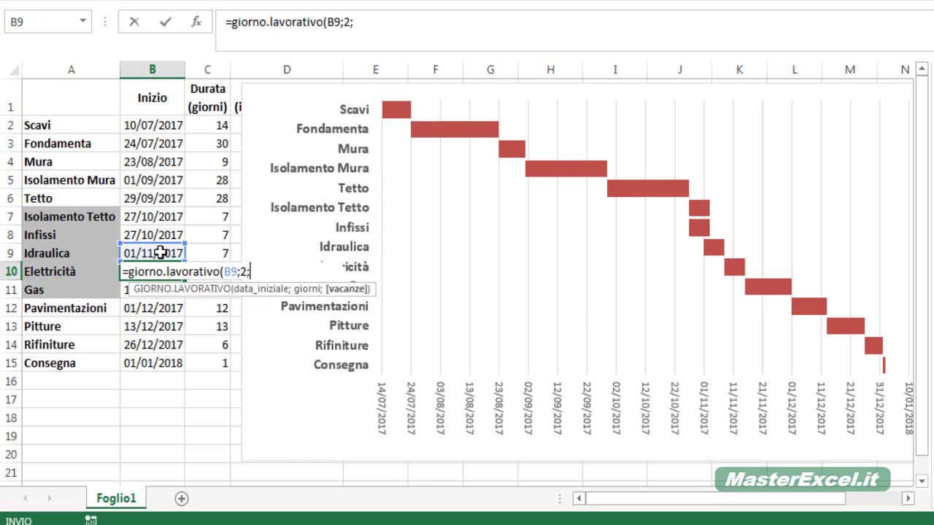
text(vacanze)
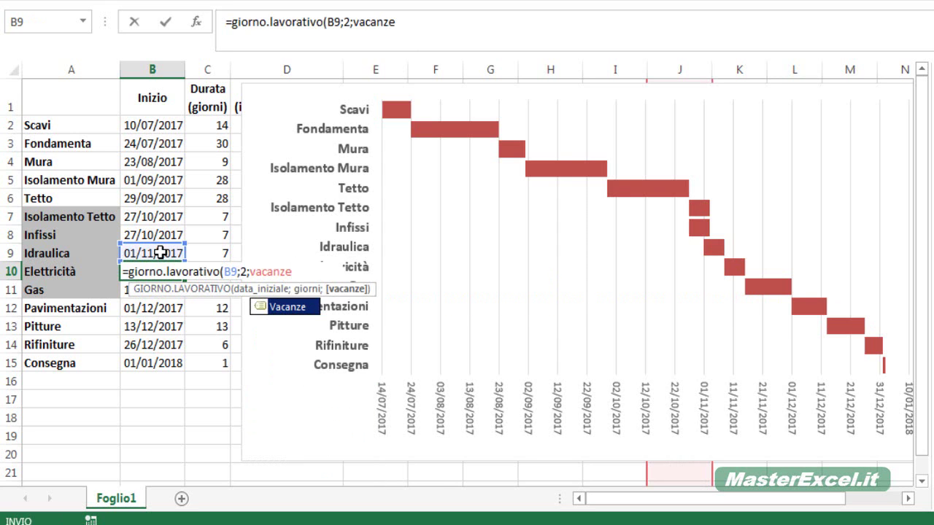
text())
key(Return)
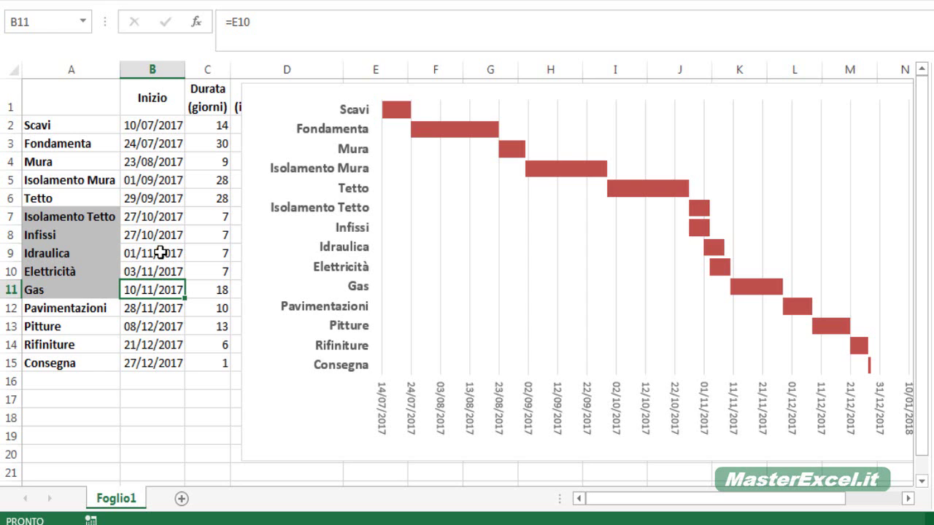
Step: Enter =giorno.lavorativo(B10;3;vacanze) in B11 so Gas starts 08/11/2017
text(=giorno.)
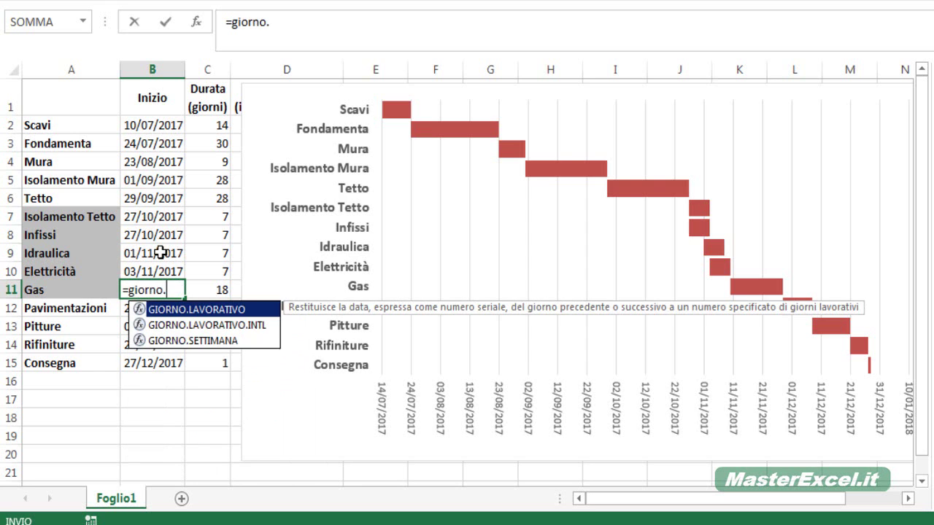
text(lavorativo()
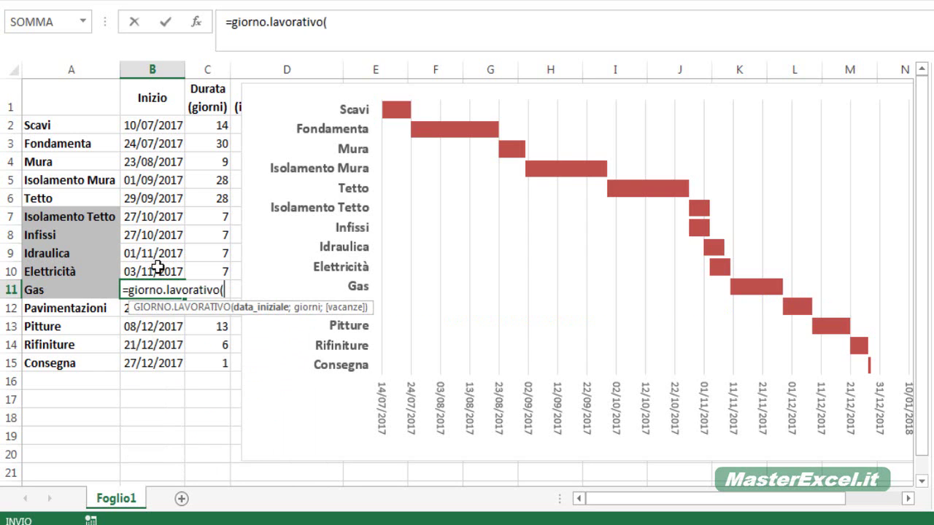
click(158, 270)
text(;)
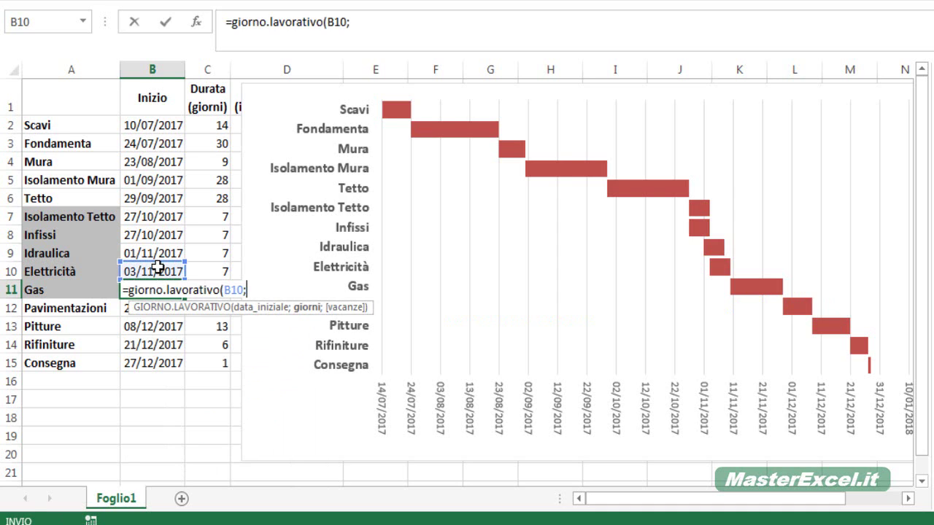
text(3;va)
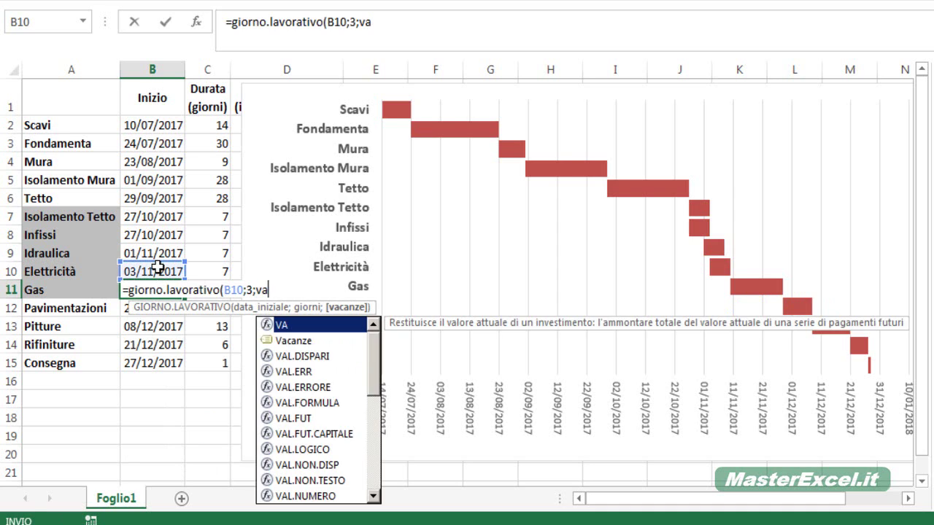
text(canze))
key(Return)
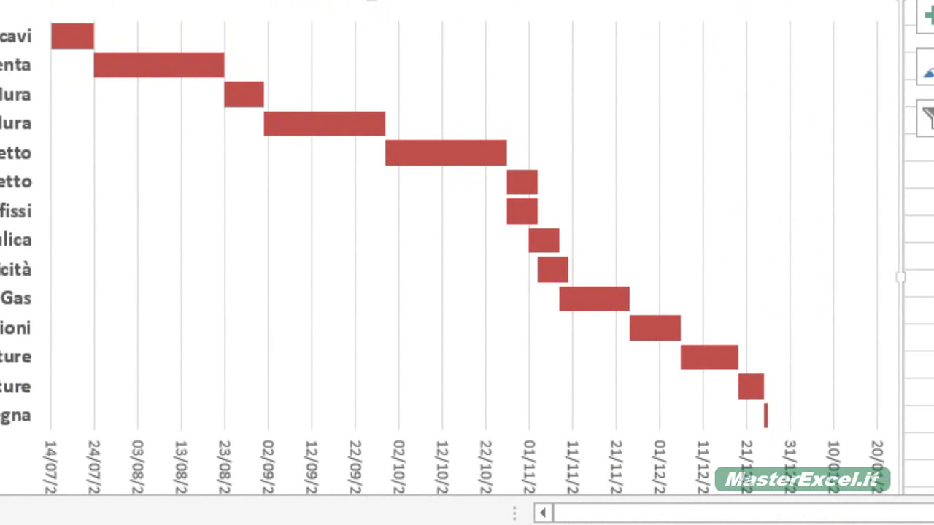
click(323, 487)
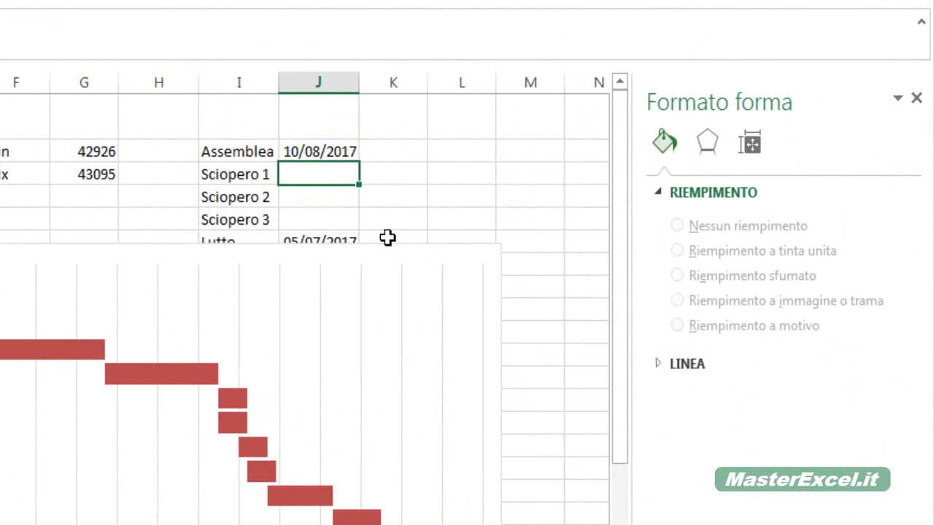
text(1)
text(6()
key(BackSpace)
text(/08/)
text(201)
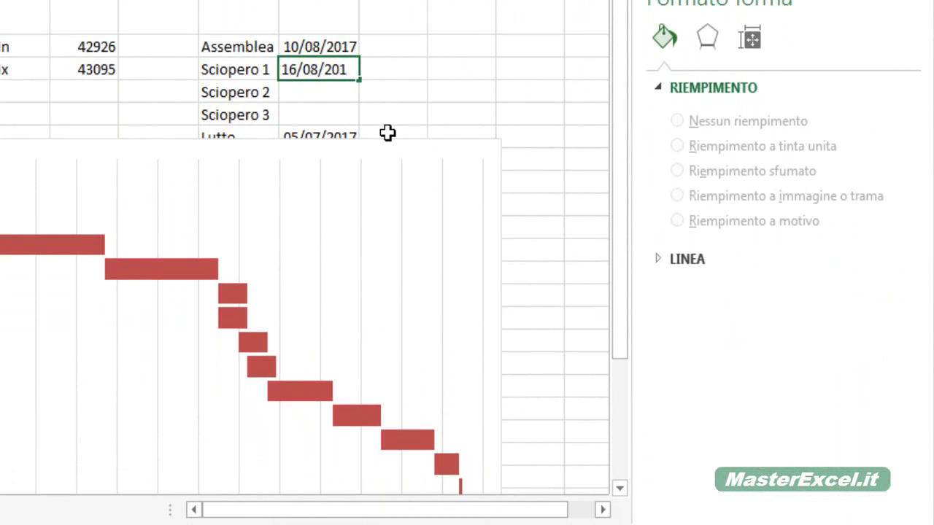
text(7)
key(Return)
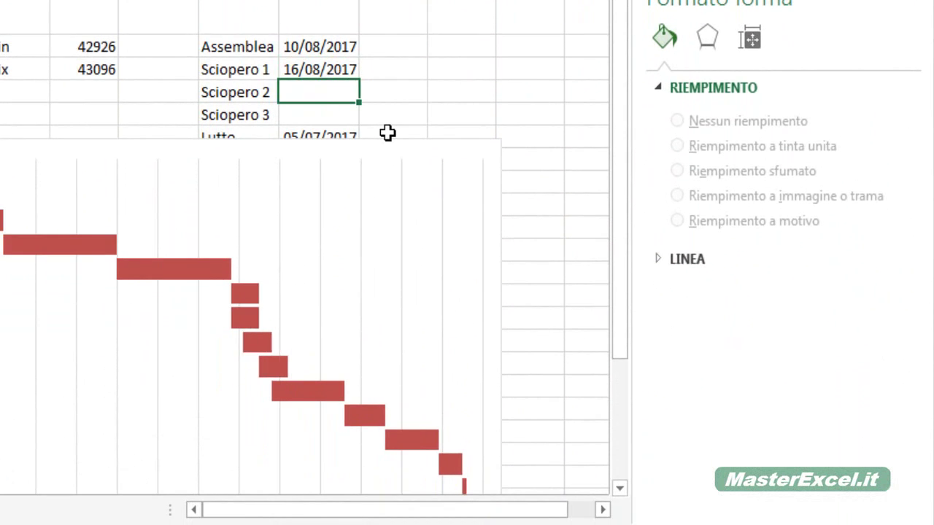
key(ctrl+z)
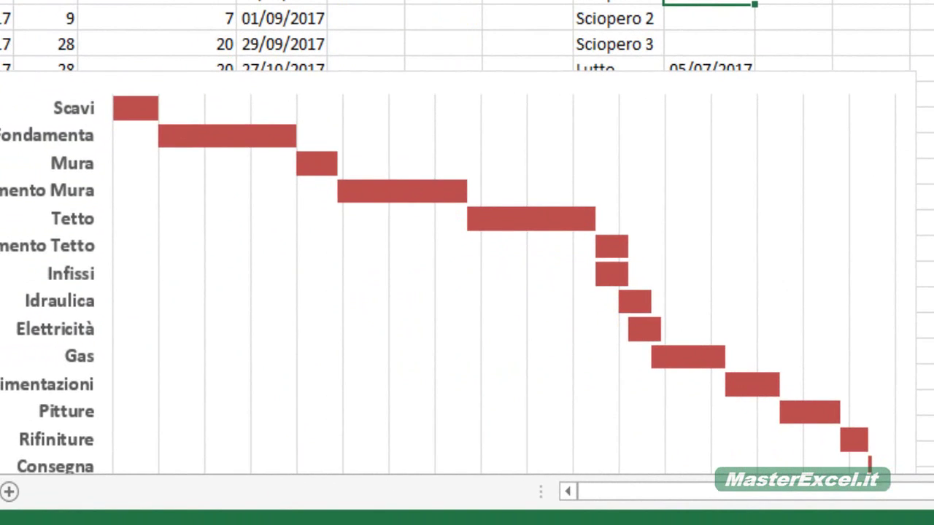
key(ctrl+y)
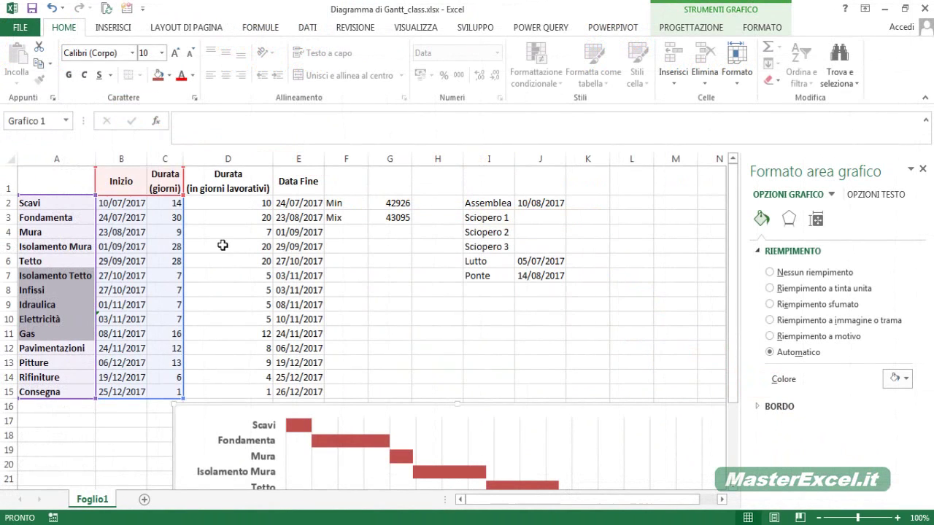
Step: Inspect the Vacanze dates and F2:G3 values, then move the Gantt chart below the table
click(541, 159)
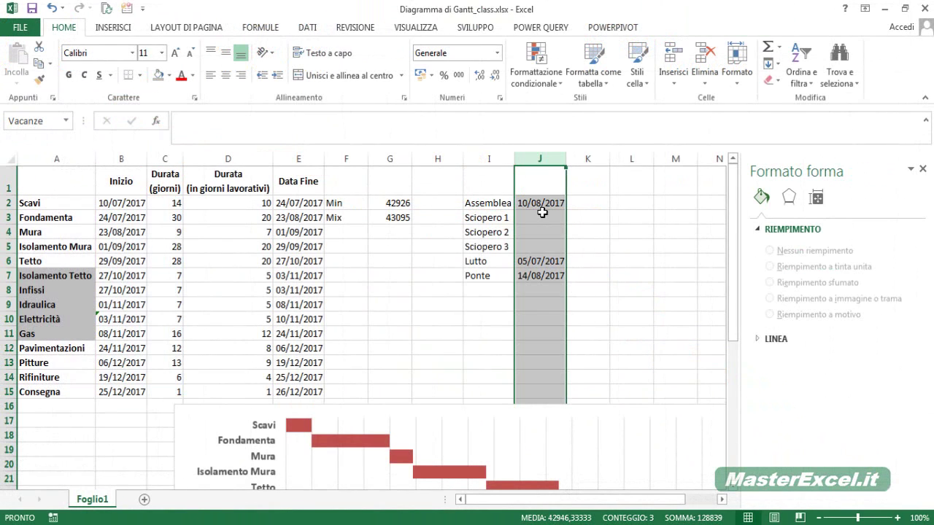
drag(348, 204, 387, 219)
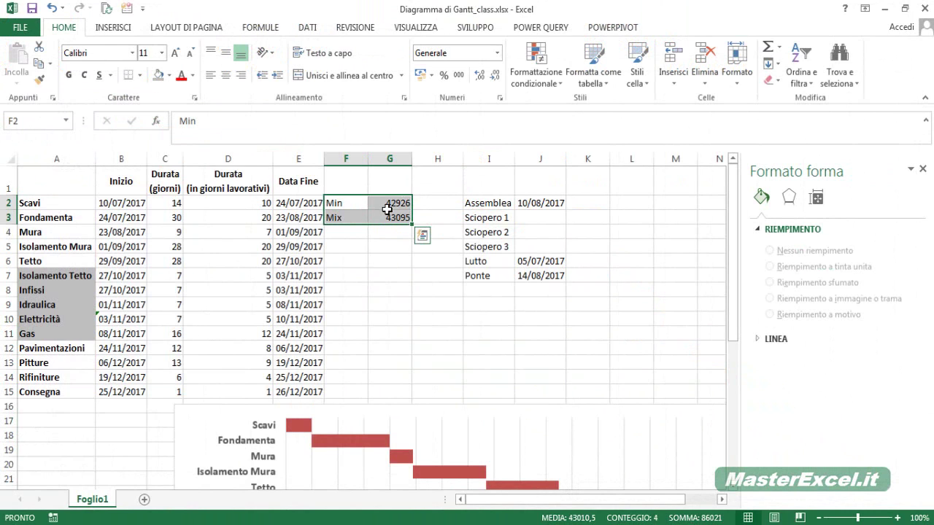
click(165, 181)
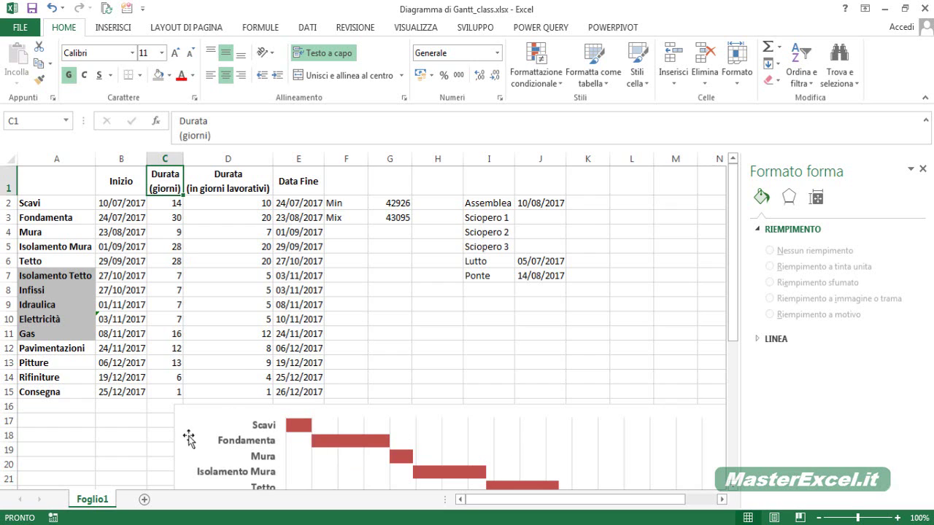
drag(188, 437, 120, 219)
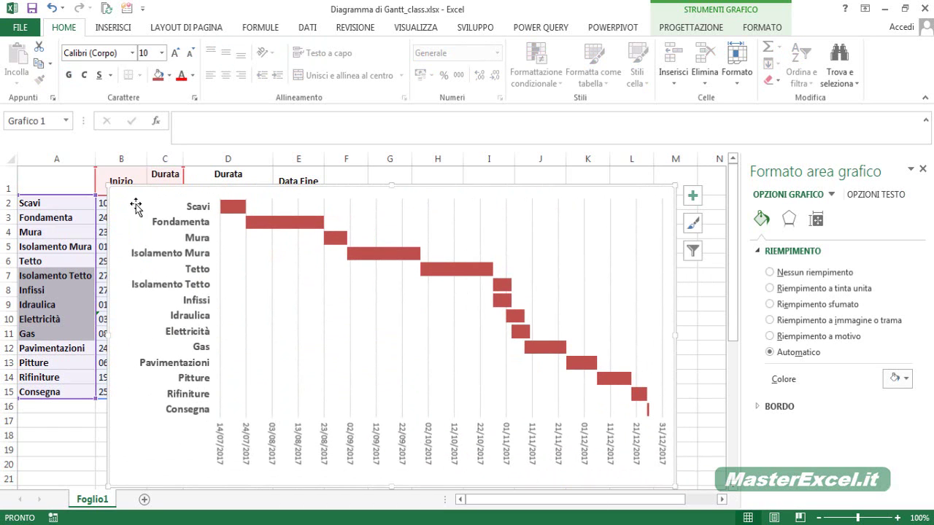
mouse_move(143, 213)
mouse_down()
mouse_move(247, 305)
mouse_move(255, 283)
mouse_up()
Step: Inspect the duration in C2, D2 and the GIORNO.LAVORATIVO end-date formula in E2
click(162, 205)
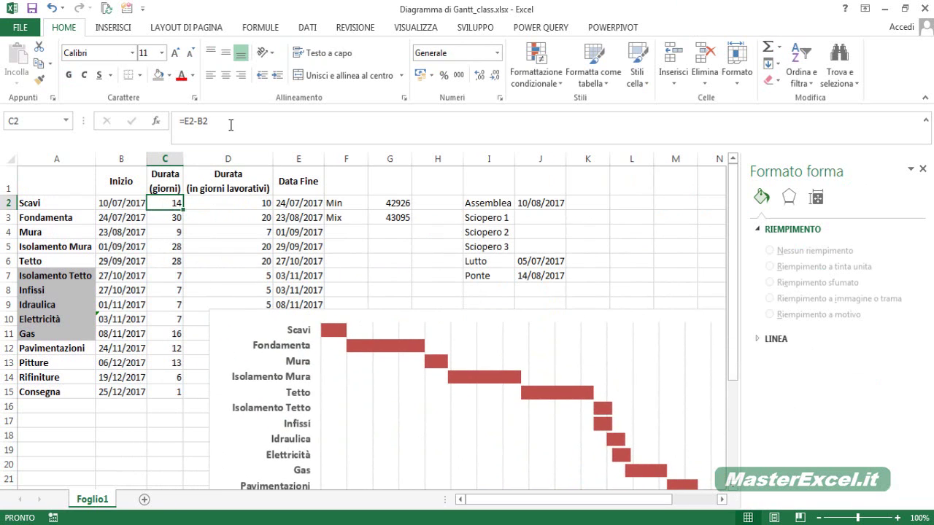
click(246, 205)
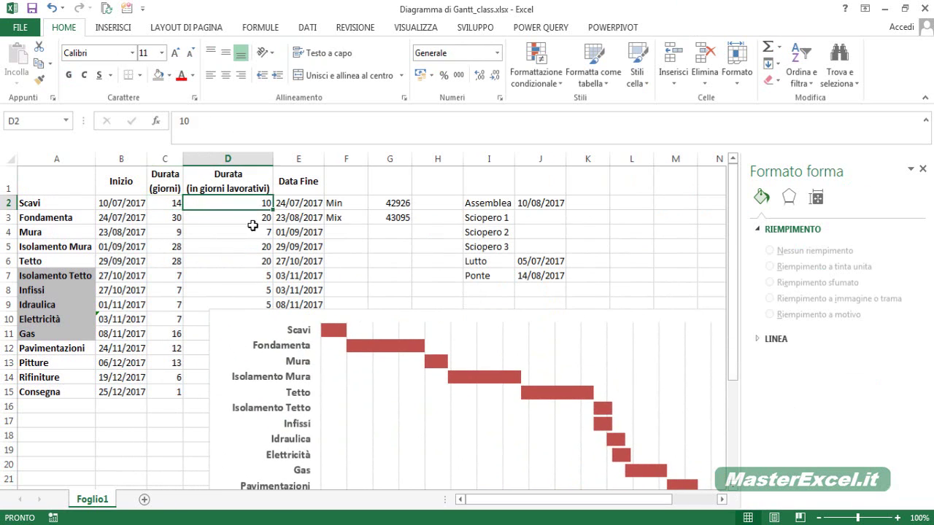
click(137, 211)
click(218, 212)
click(292, 204)
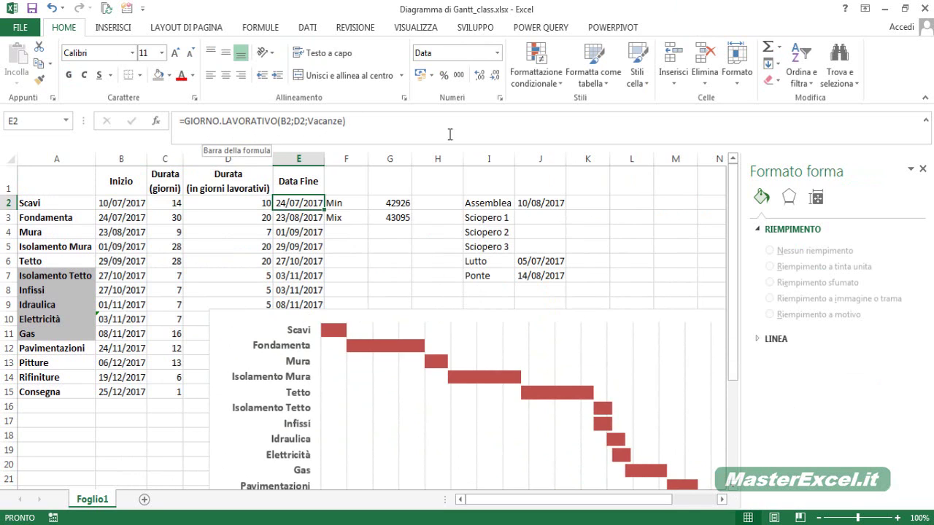
click(372, 122)
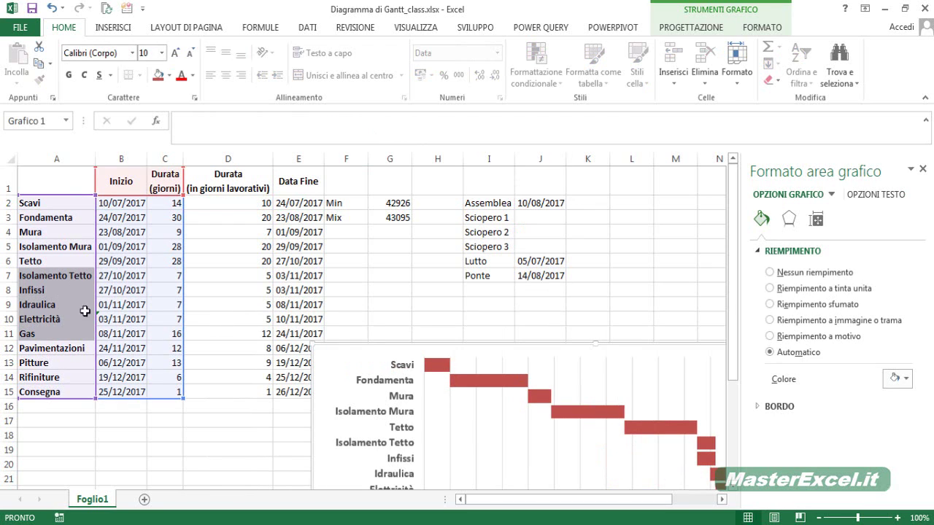
Step: Move the Gantt chart to the top-left and select each task bar from Isolamento Tetto to Gas
drag(325, 350, 30, 173)
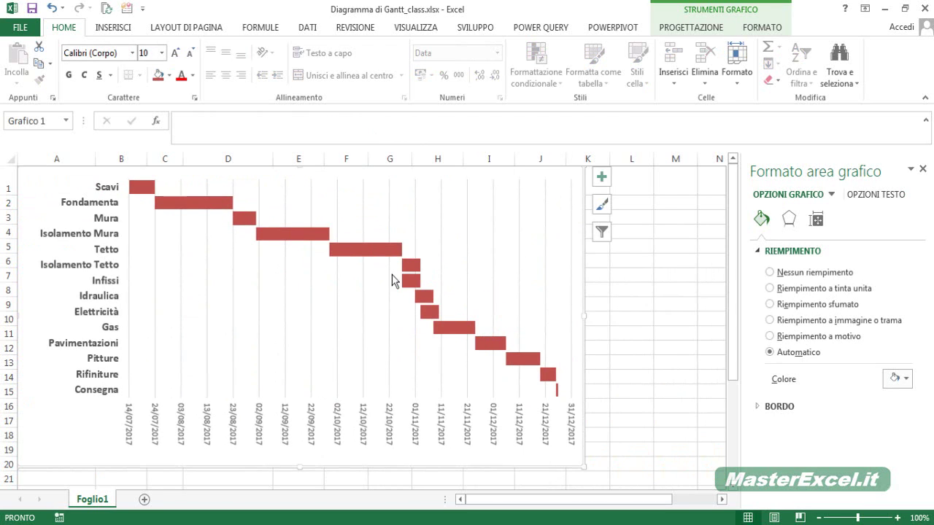
click(412, 266)
click(414, 267)
click(412, 281)
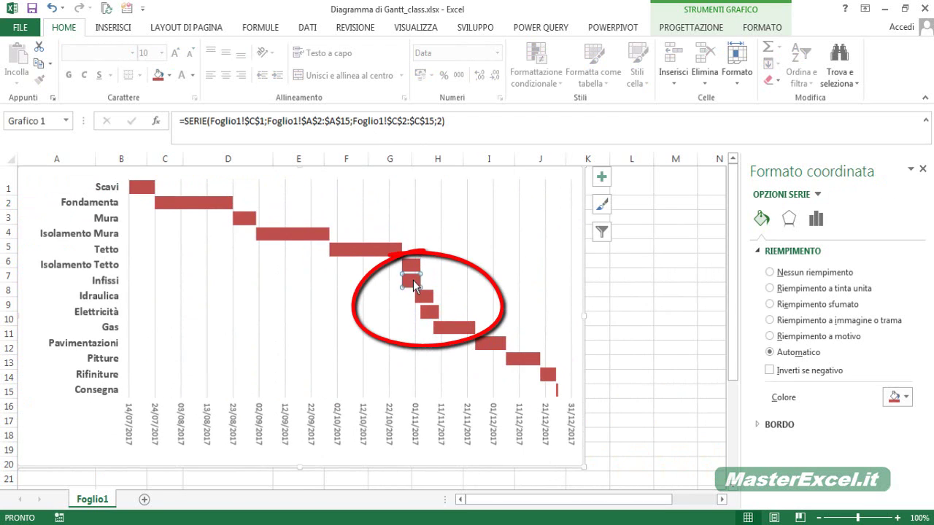
click(425, 296)
click(431, 312)
click(450, 327)
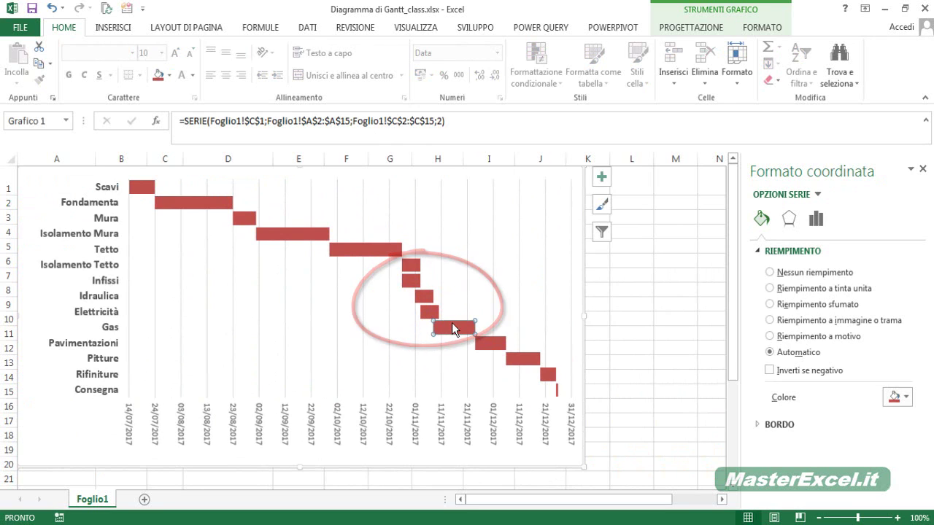
click(412, 293)
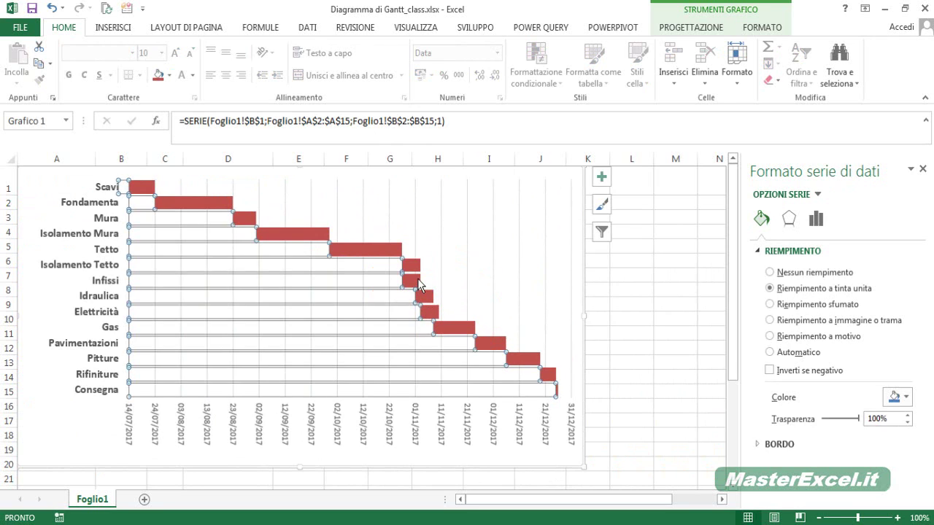
click(416, 282)
click(414, 268)
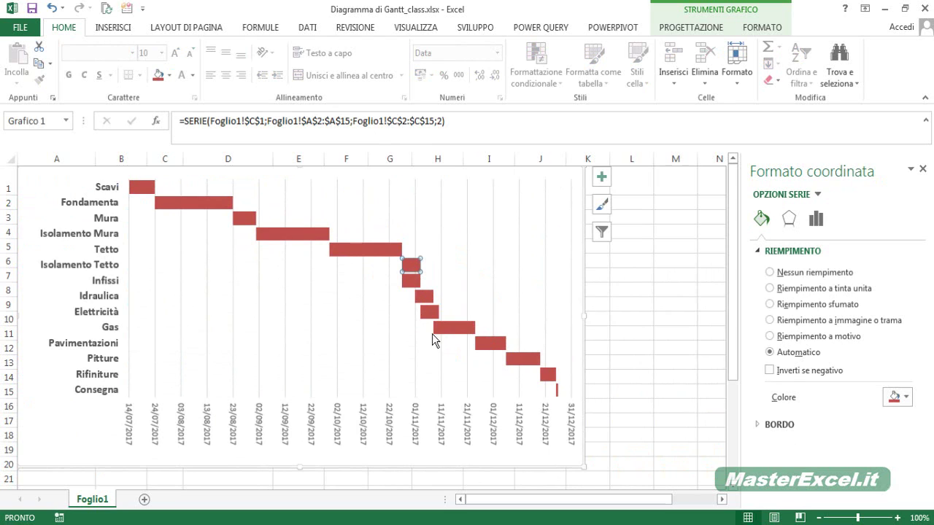
Step: Check the start dates and durations of the Isolamento Tetto, Infissi, Idraulica and Elettricità bars
mouse_move(429, 318)
mouse_move(157, 201)
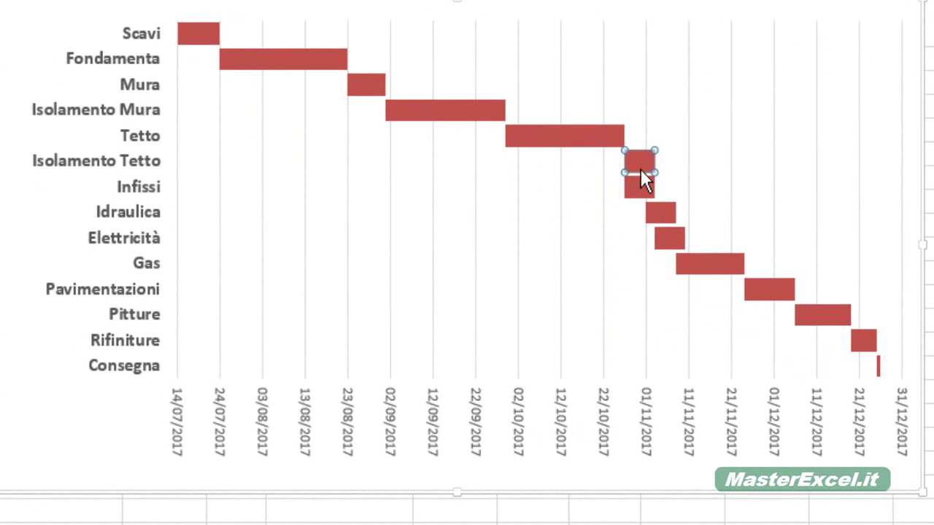
click(642, 163)
click(637, 189)
click(660, 211)
click(640, 160)
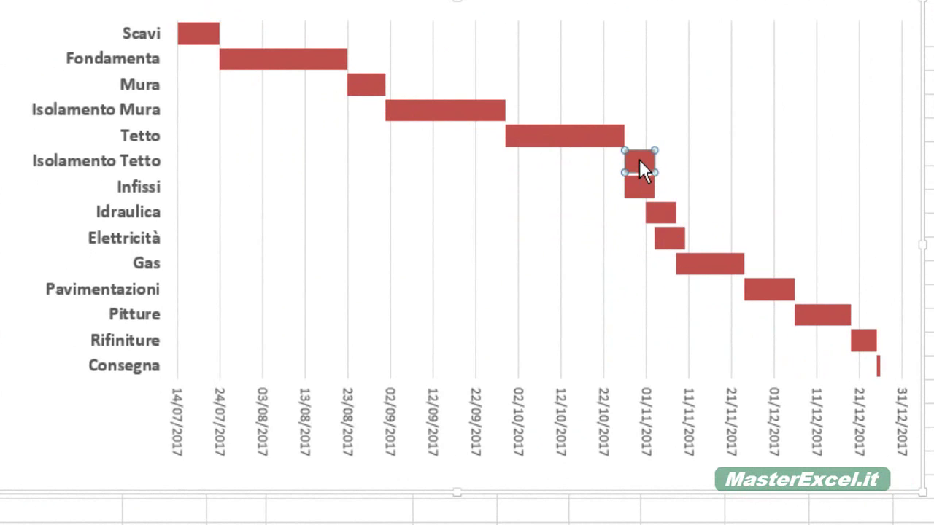
click(655, 222)
mouse_move(653, 211)
click(662, 238)
click(666, 239)
mouse_move(649, 206)
mouse_move(634, 269)
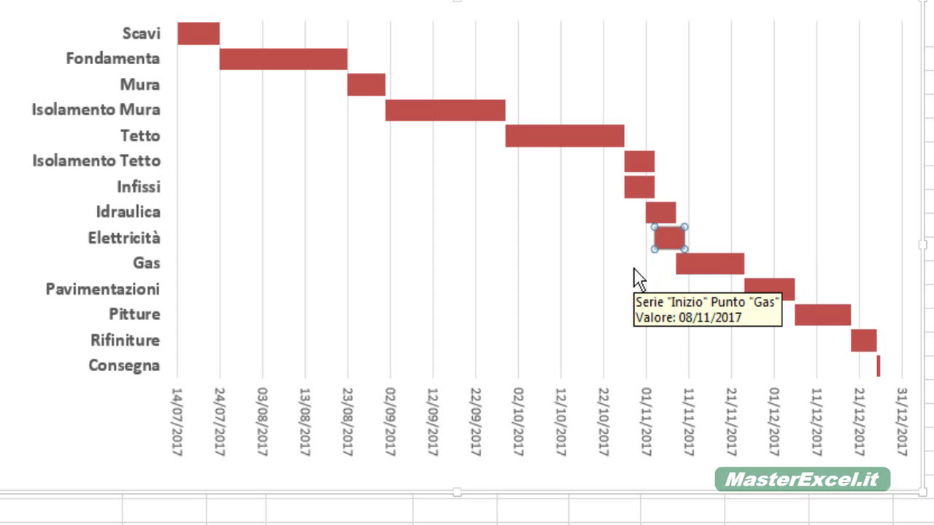